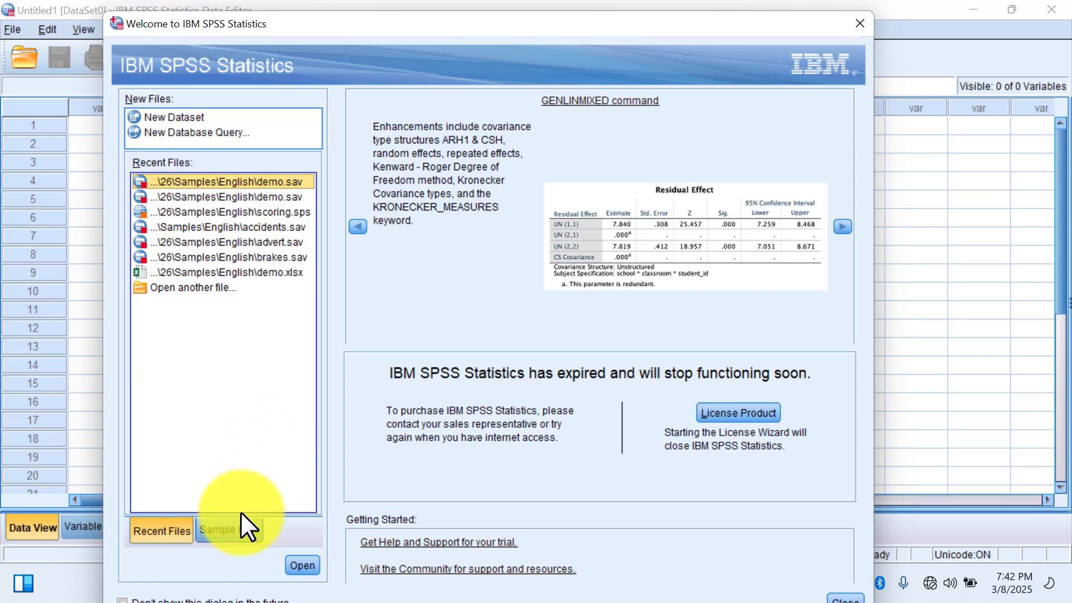
- Open the sample dataset upgrade.sav from the English sample files
click(234, 529)
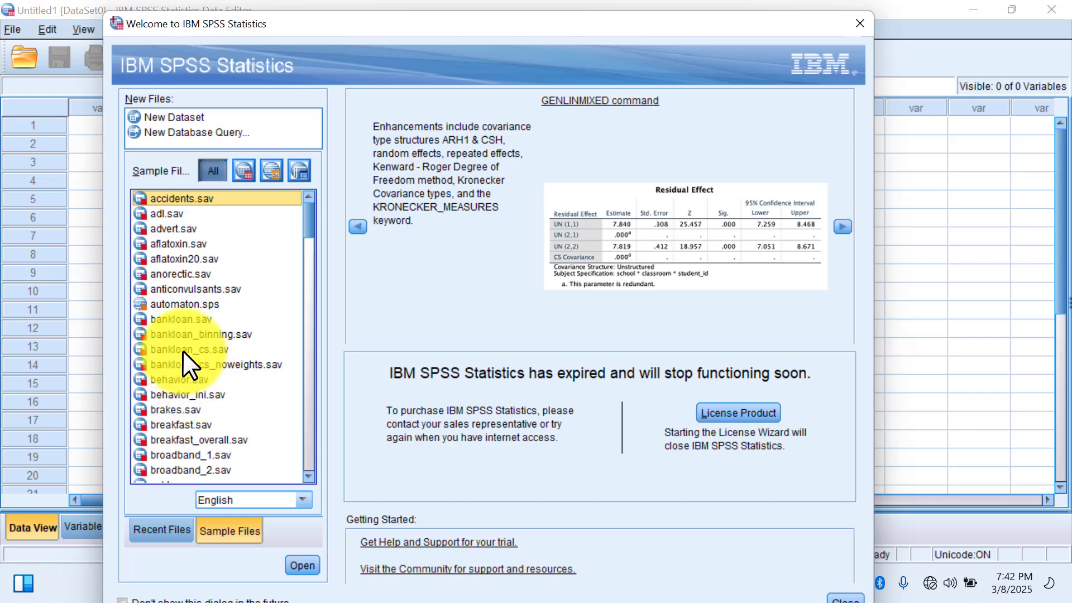
scroll(182, 351, down, 15)
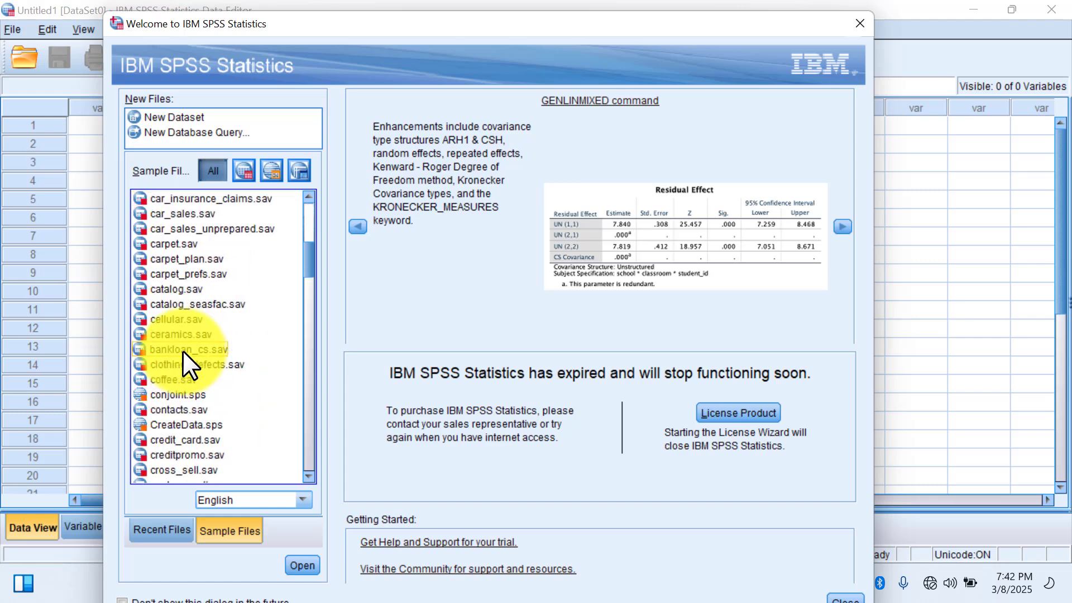
scroll(183, 351, down, 20)
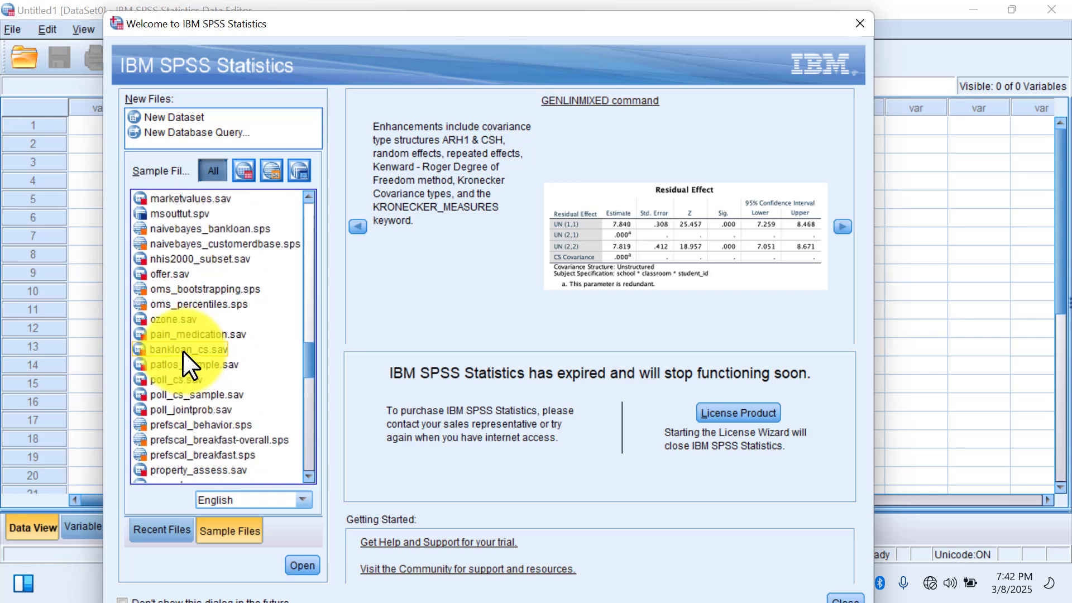
scroll(182, 350, down, 20)
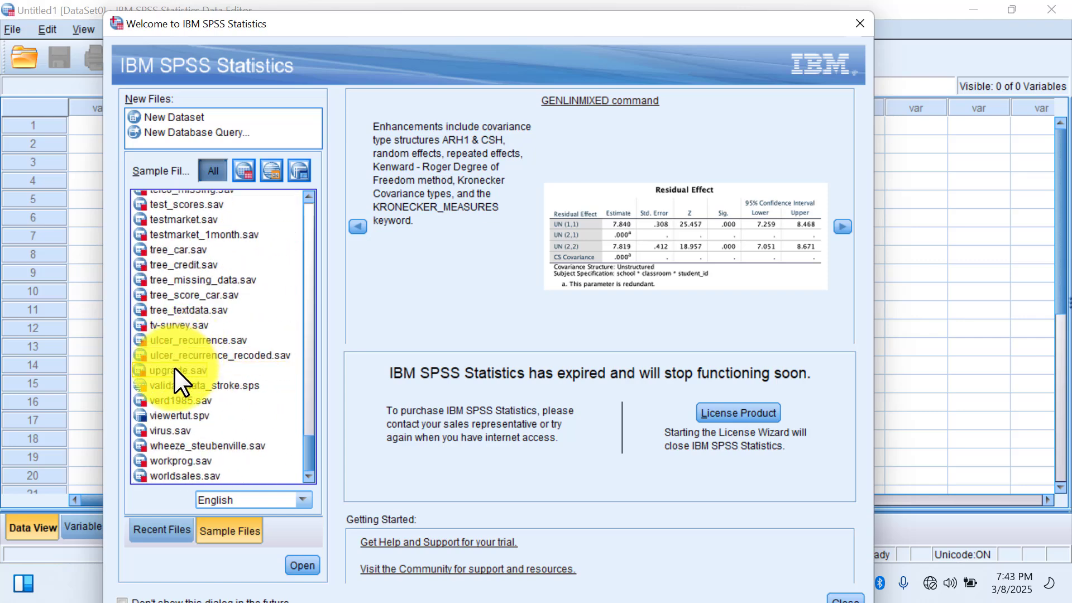
click(174, 368)
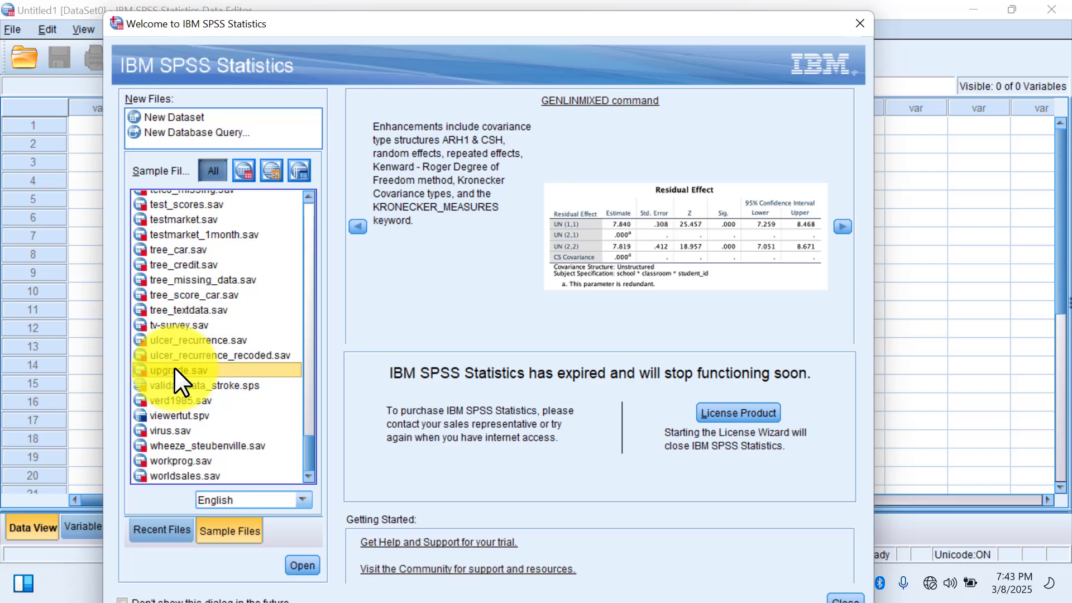
click(295, 565)
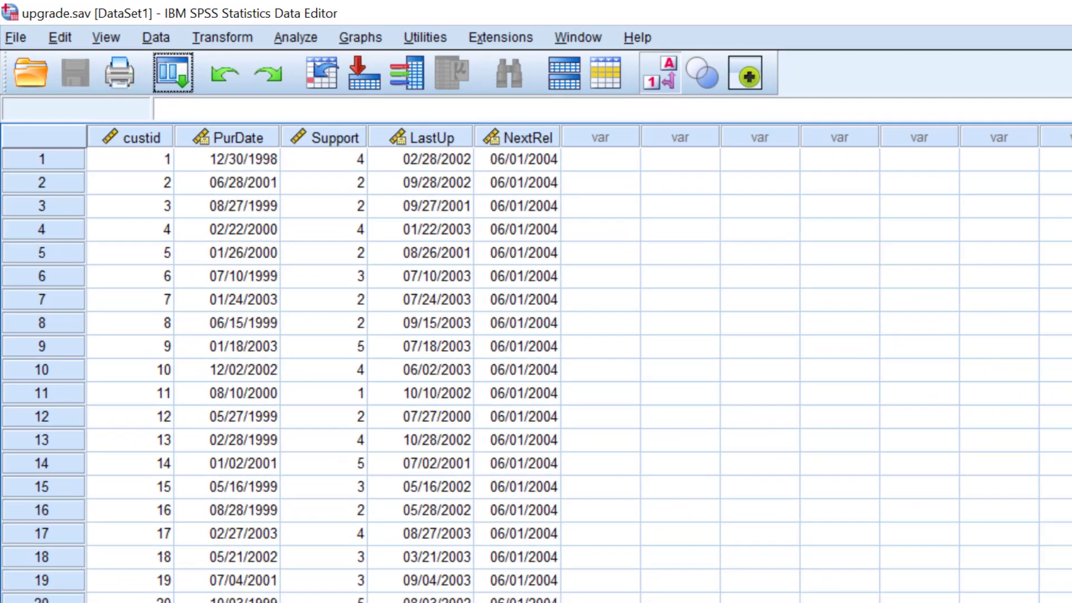
- Examine the variable definitions and the String option among the variable types for the empty sixth row, leaving its type unset
click(94, 527)
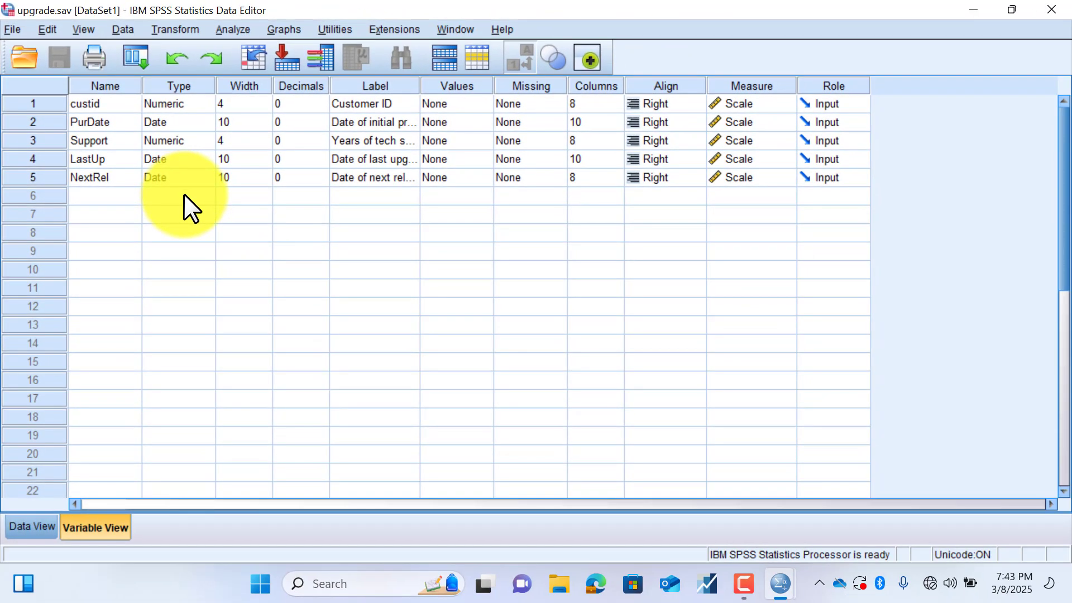
click(530, 561)
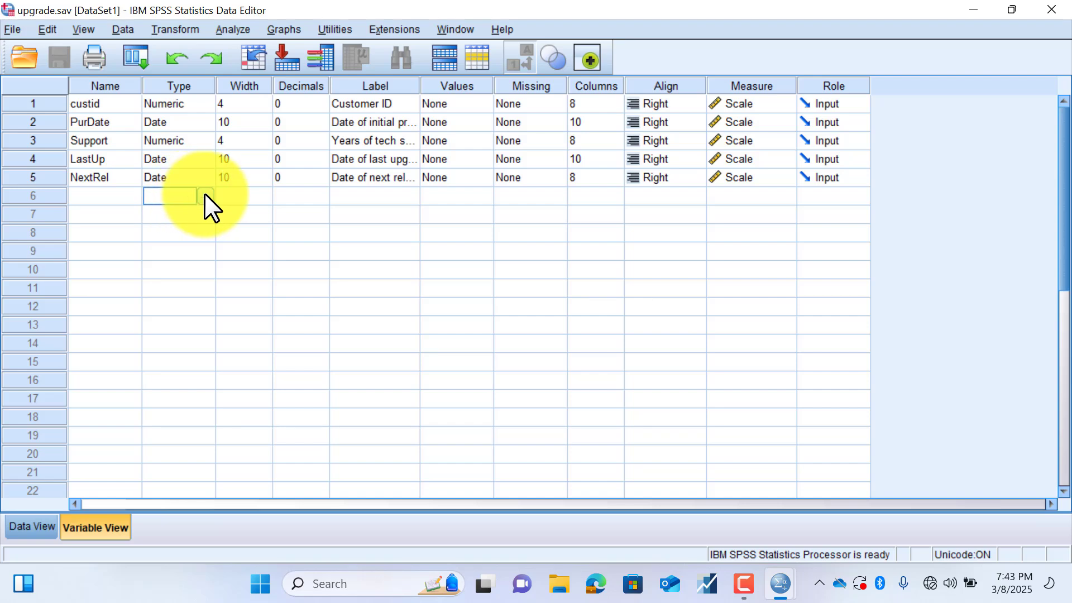
click(205, 196)
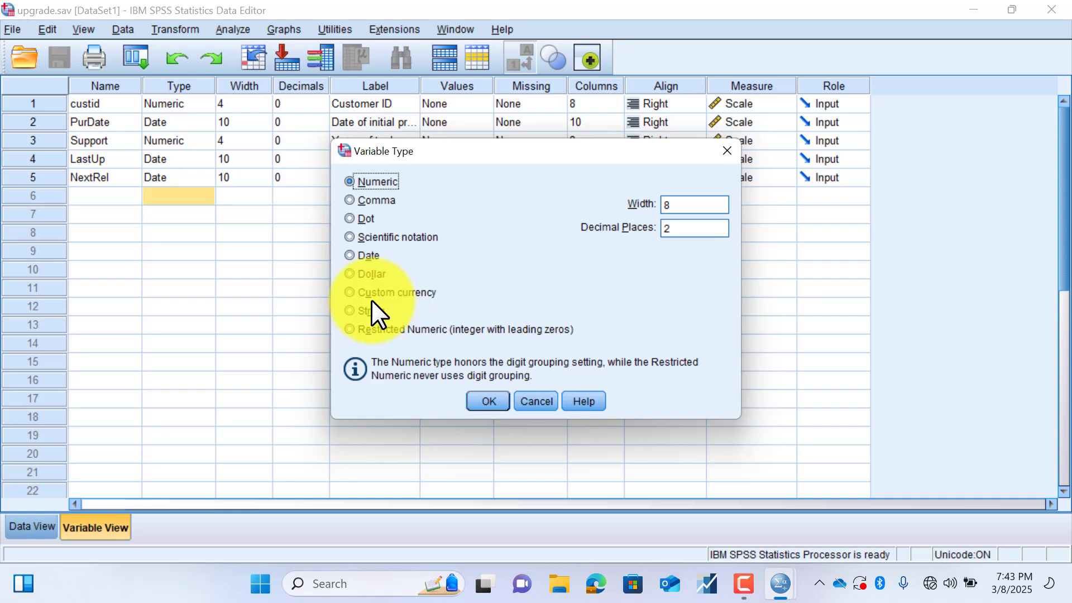
click(350, 311)
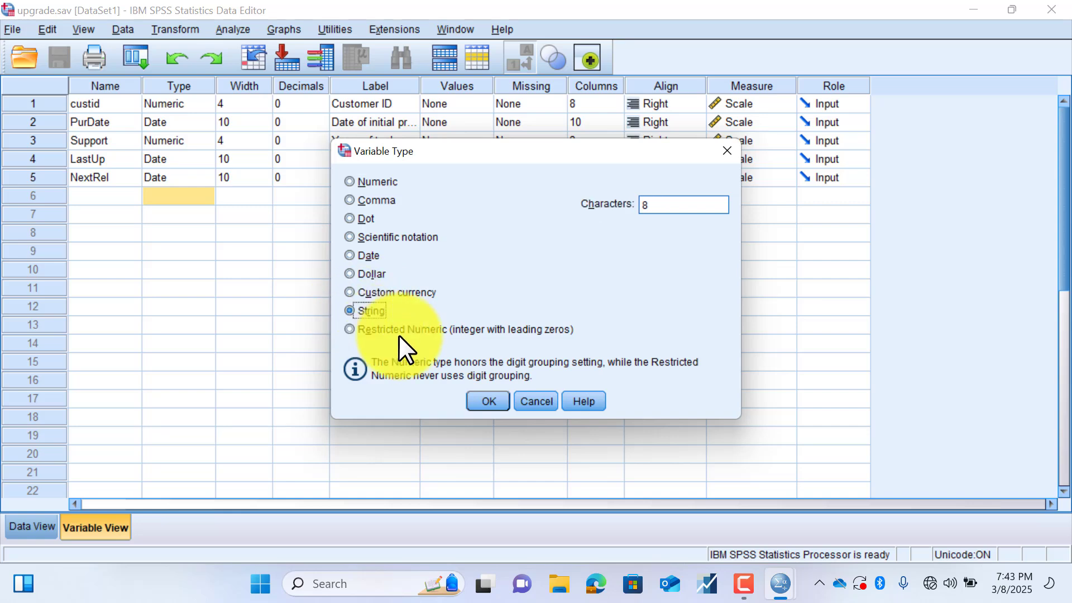
click(534, 400)
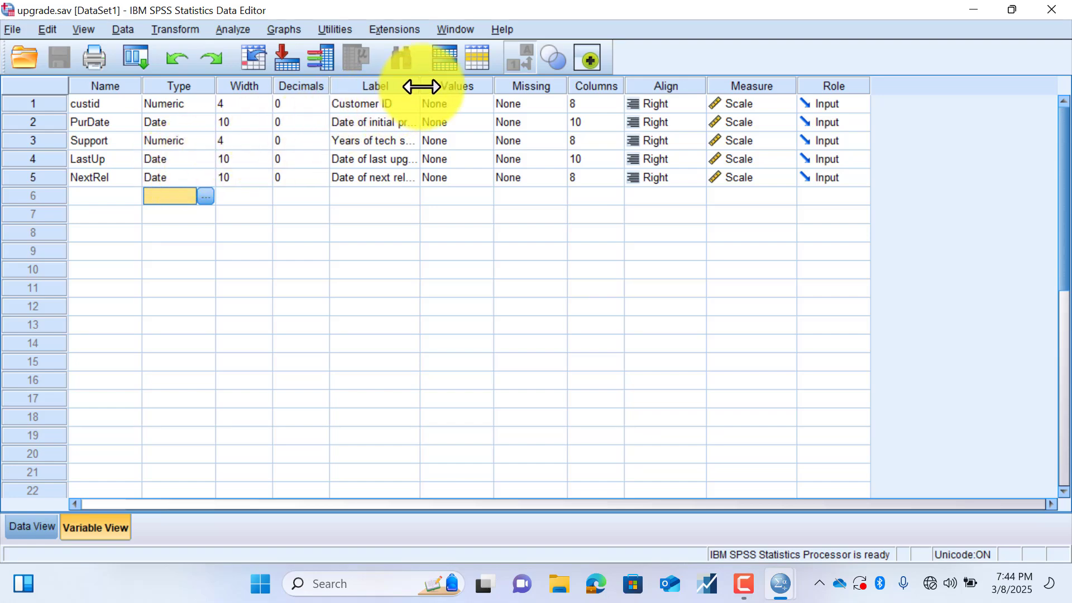
- Widen the Label column to fit the full variable labels and review the PurDate, Support, LastUp and NextRel columns in the data grid
drag(420, 86, 516, 88)
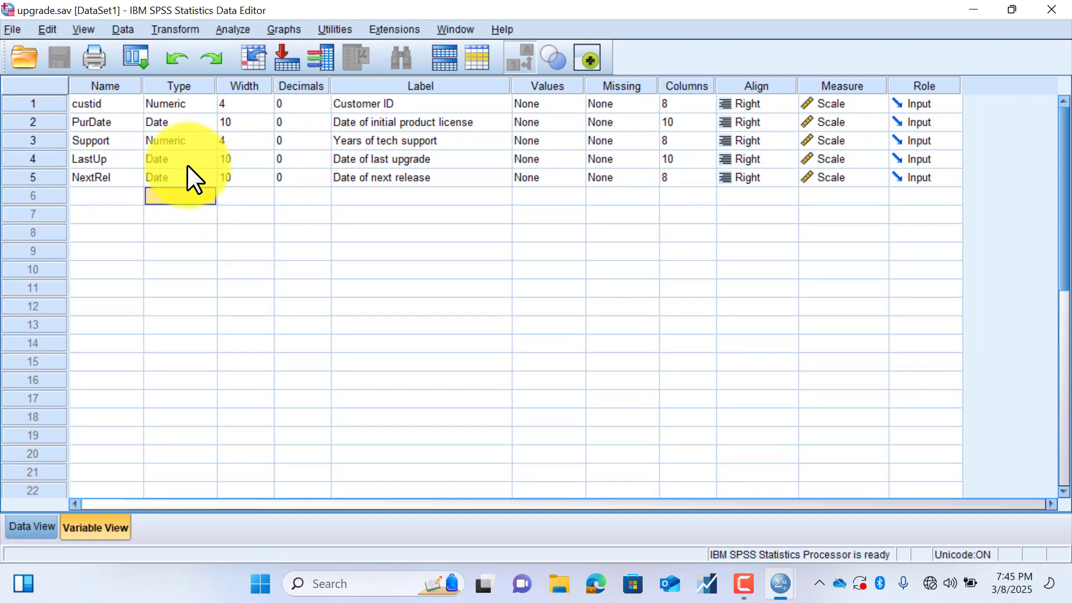
click(39, 525)
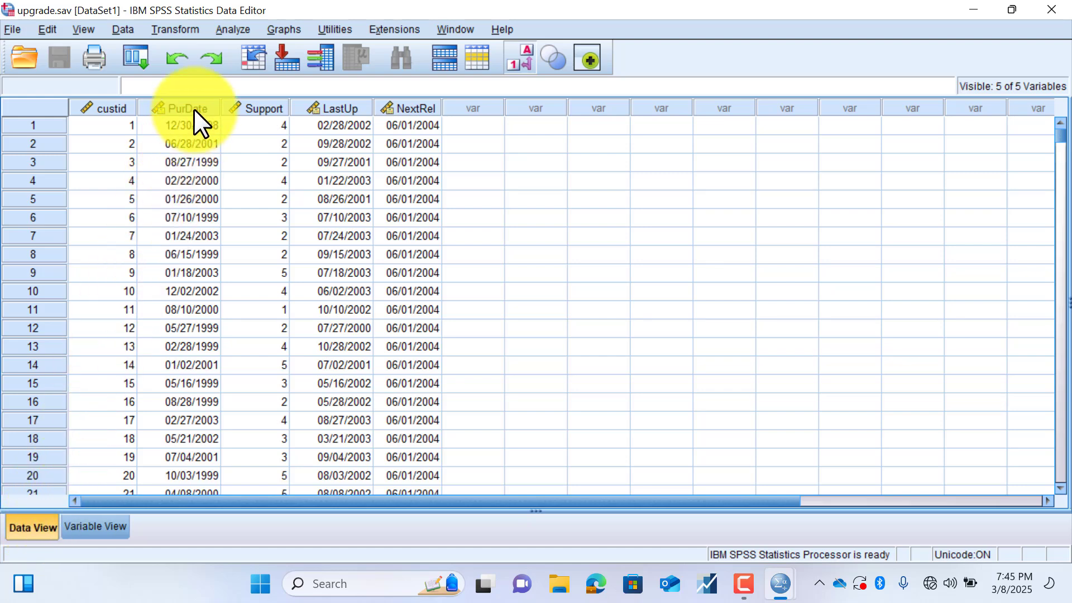
mouse_move(193, 109)
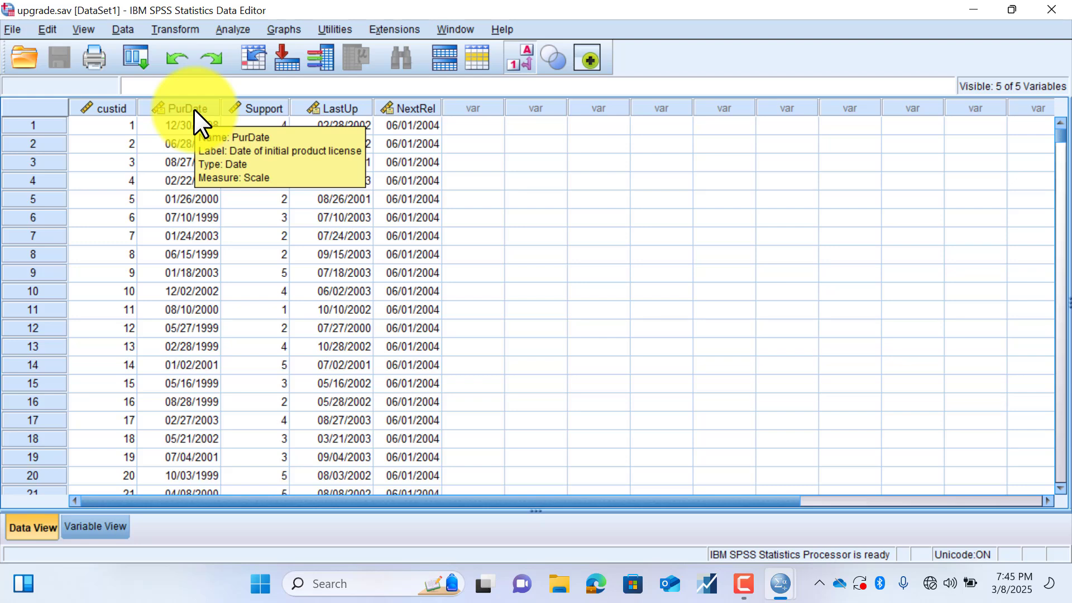
mouse_move(257, 105)
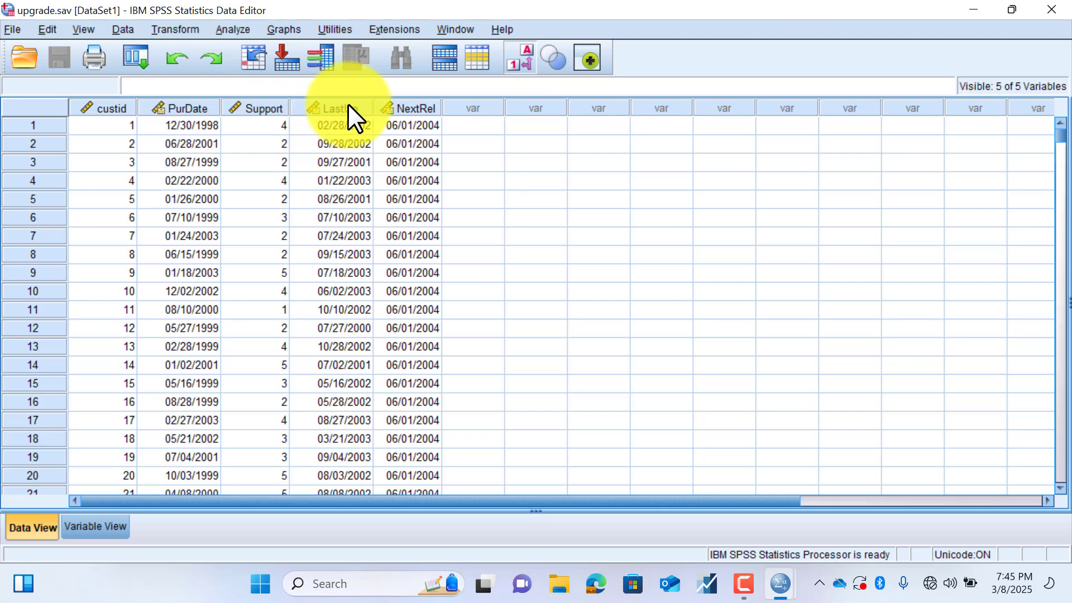
mouse_move(350, 116)
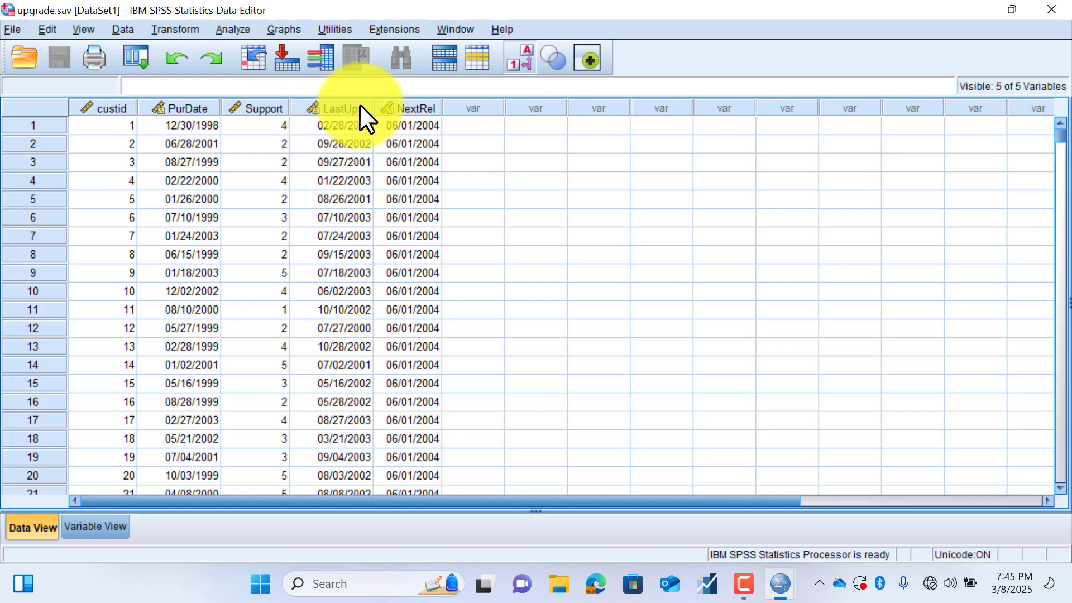
mouse_move(420, 109)
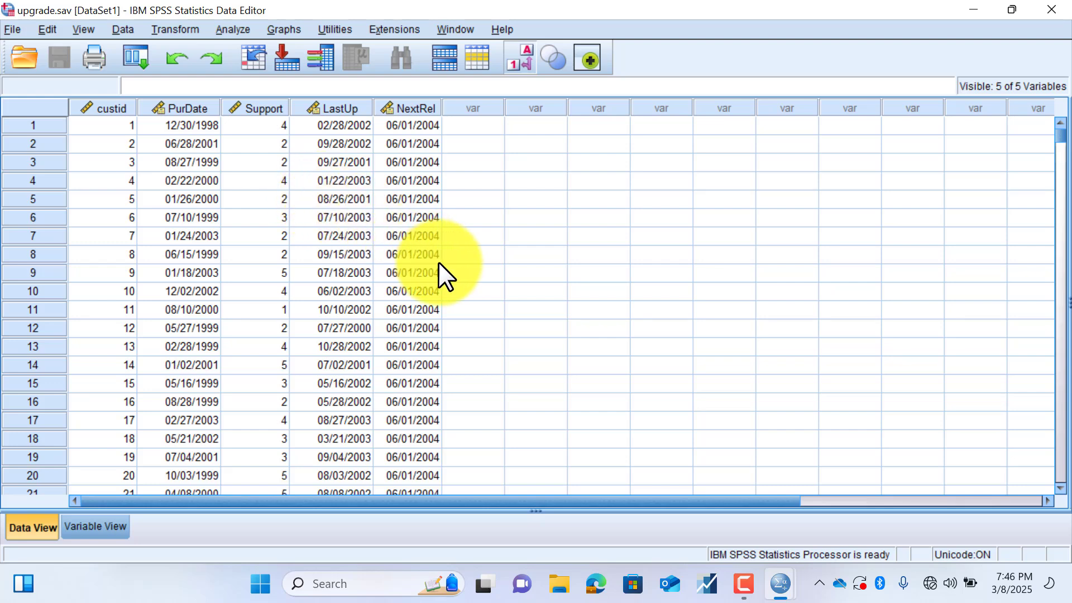
click(182, 27)
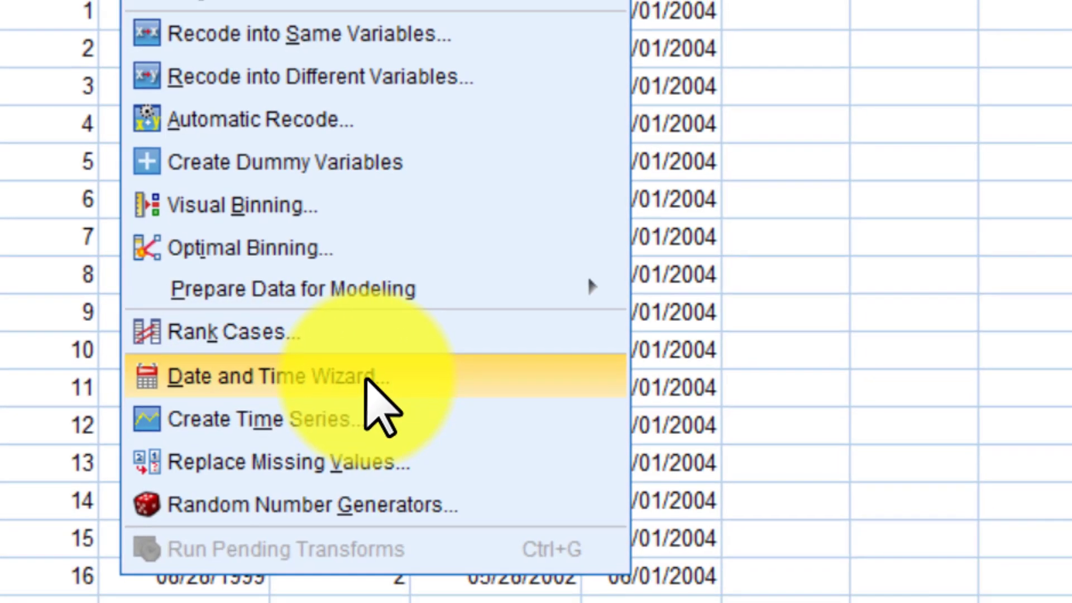
click(367, 381)
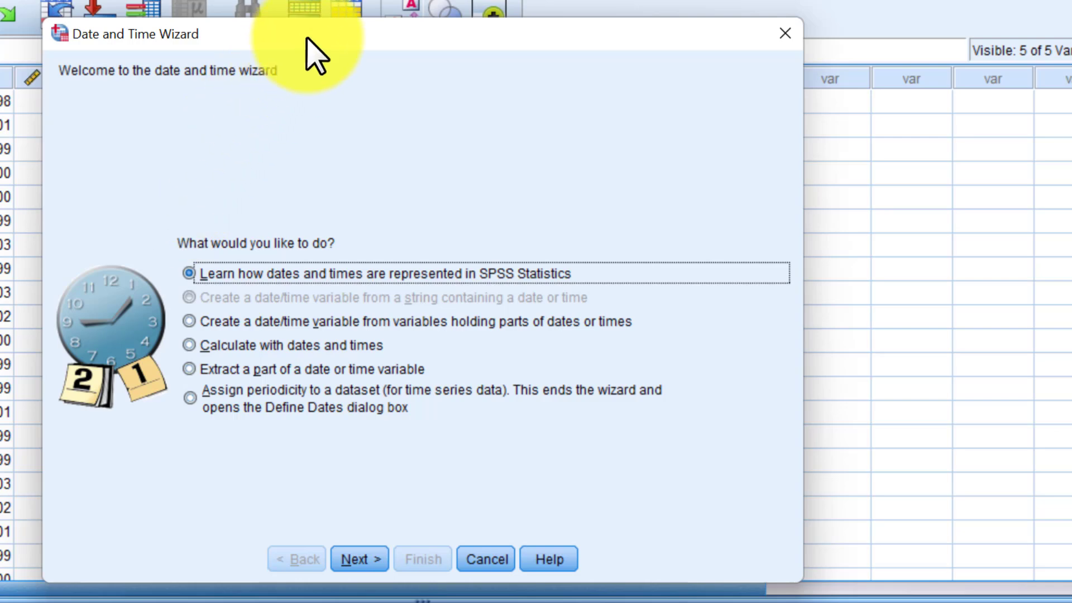
drag(301, 17, 292, 8)
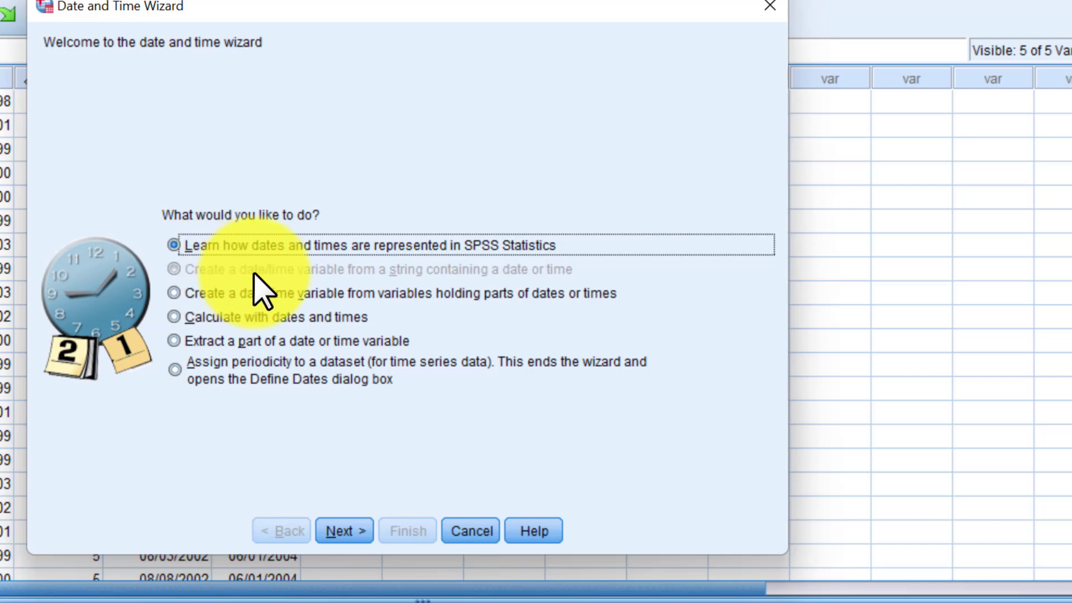
click(260, 291)
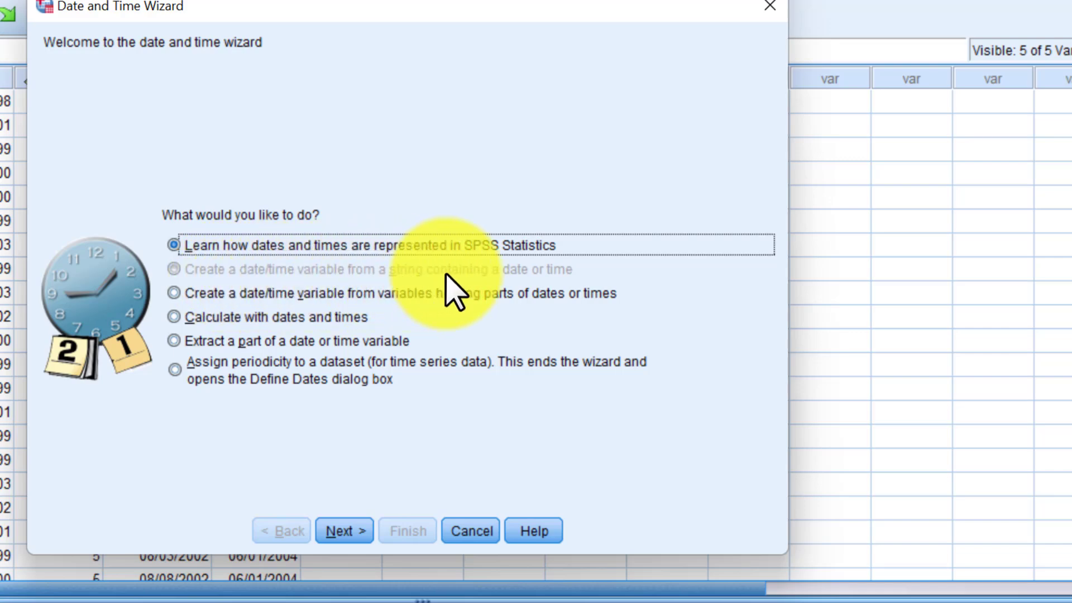
click(462, 531)
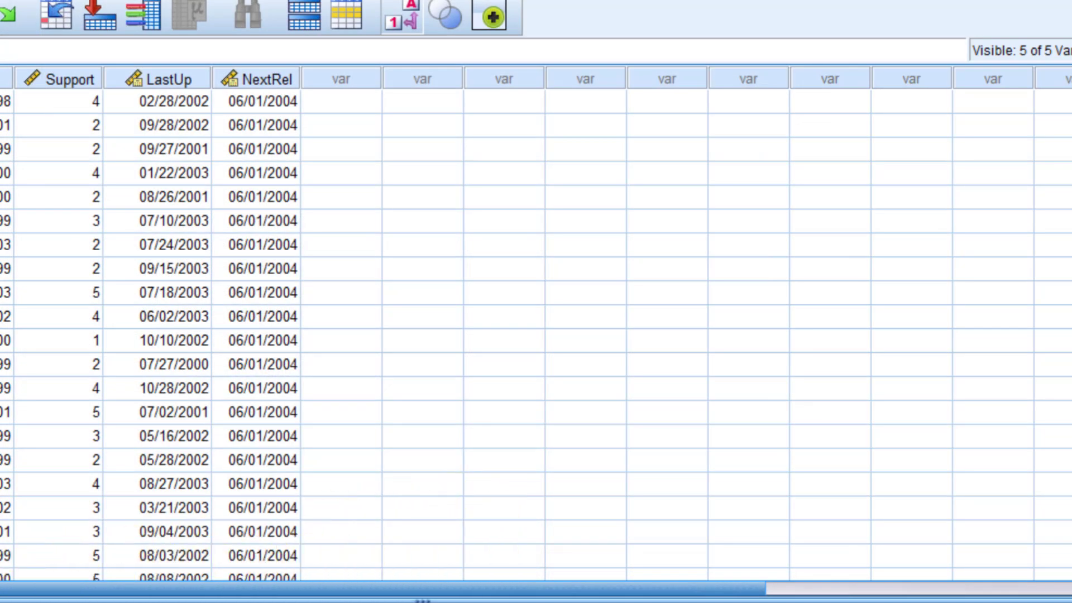
click(8, 586)
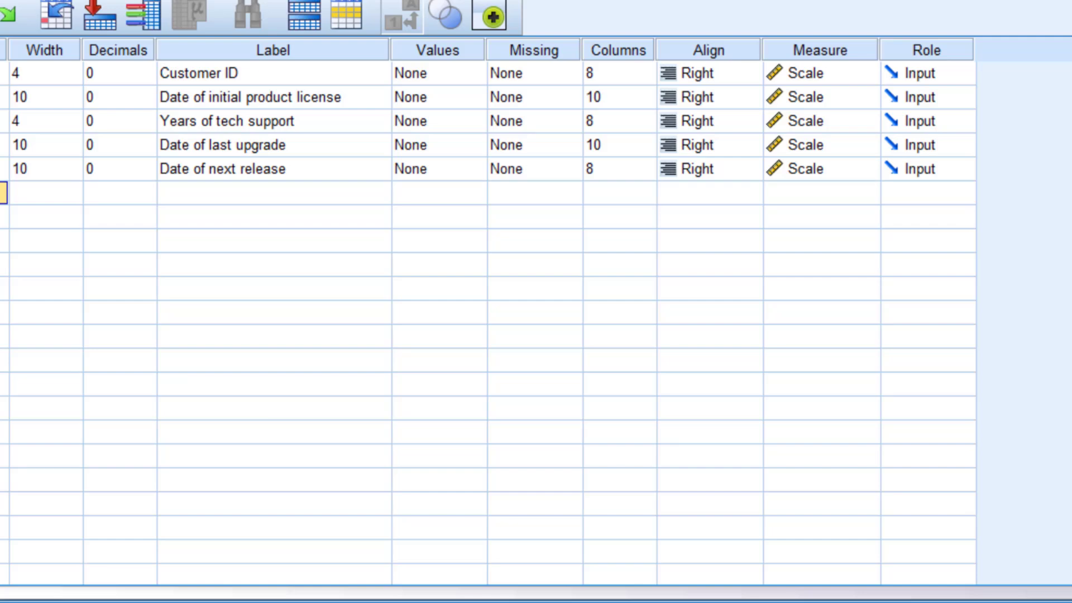
key(ctrl+t)
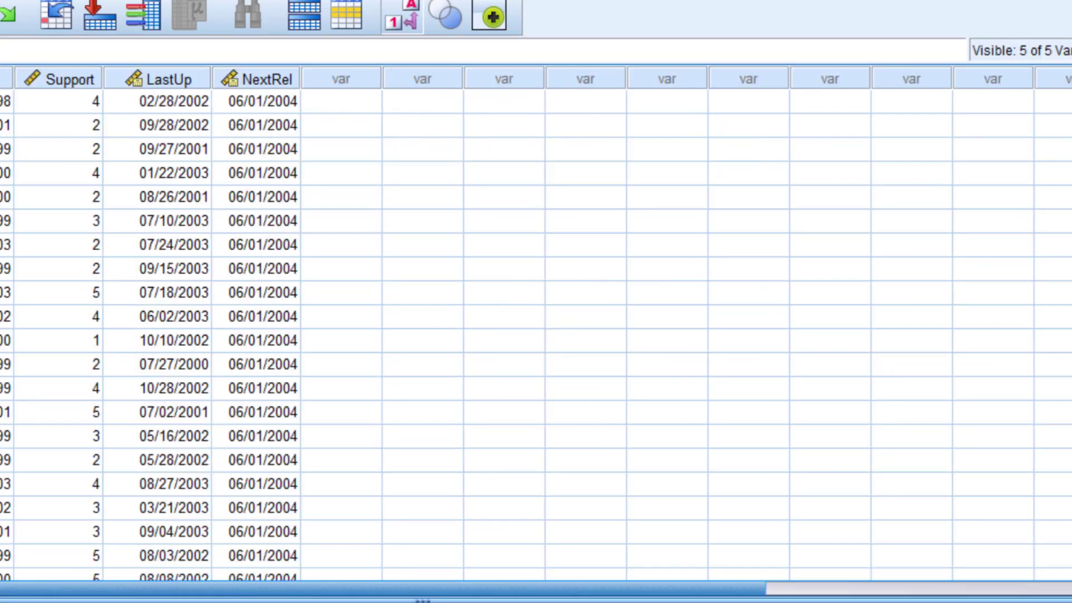
- Start a Date and Time Wizard calculation of the number of time units between two dates
click(1, 1)
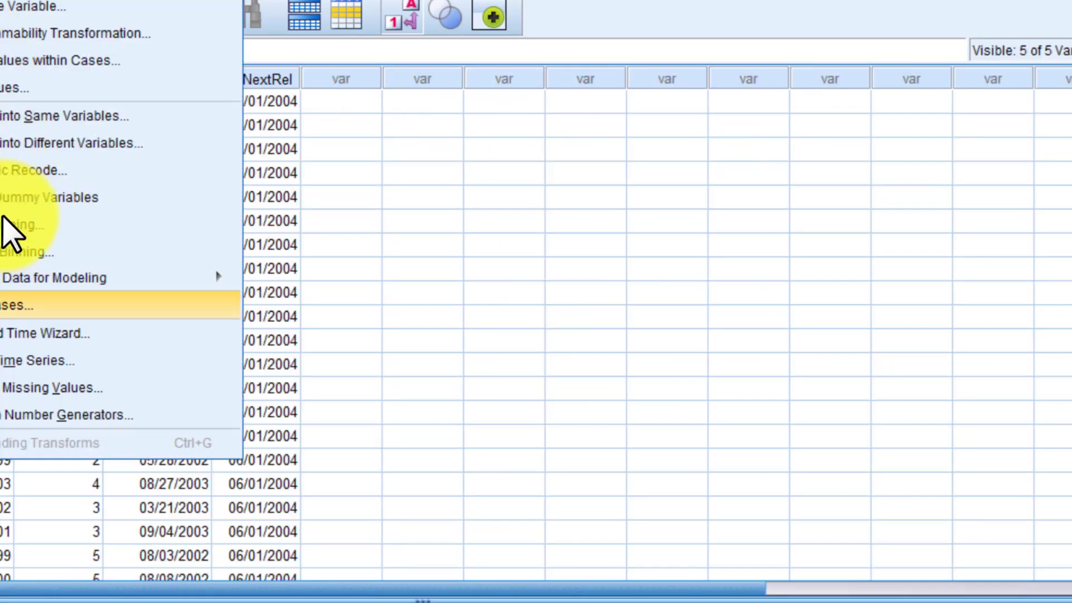
click(11, 342)
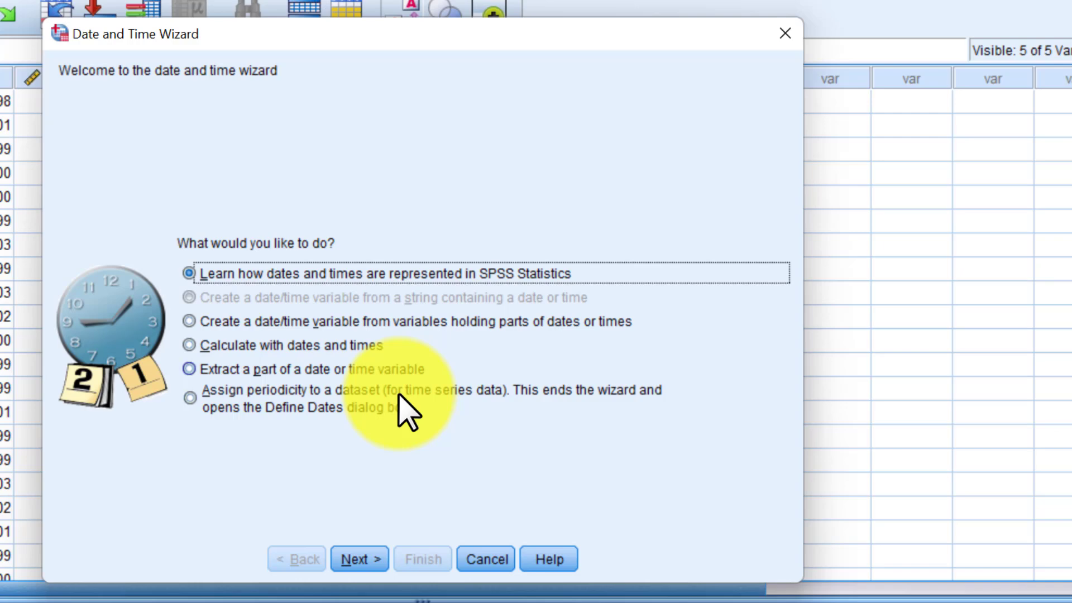
click(262, 345)
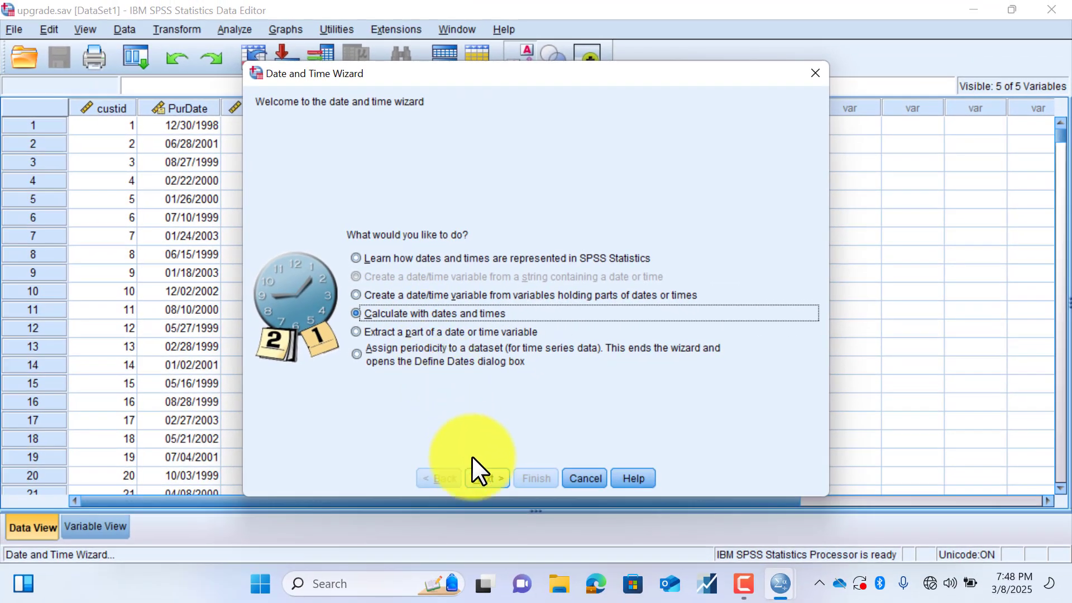
click(472, 478)
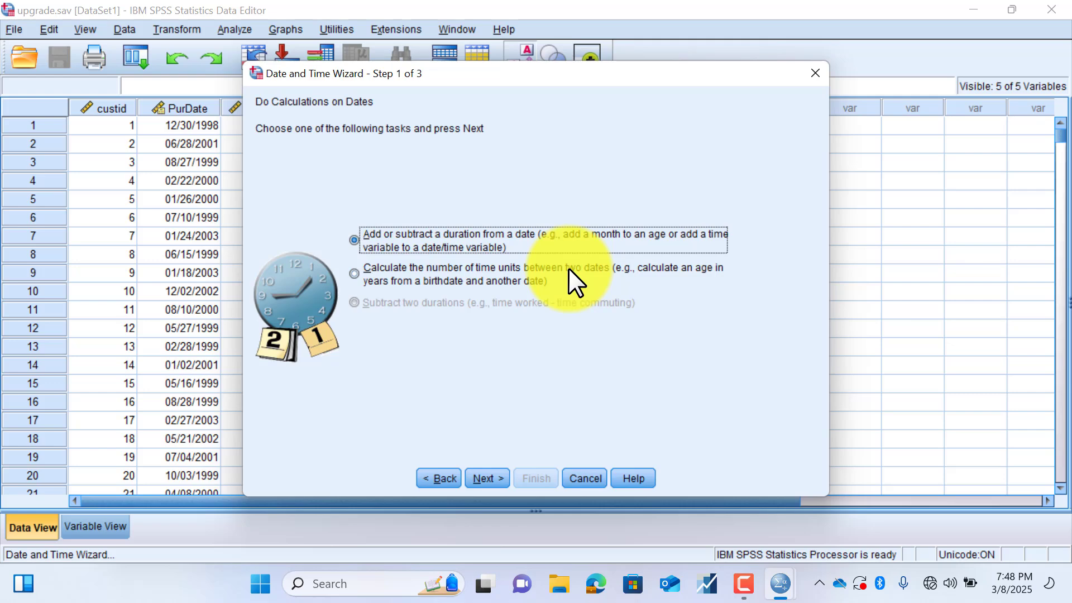
click(355, 274)
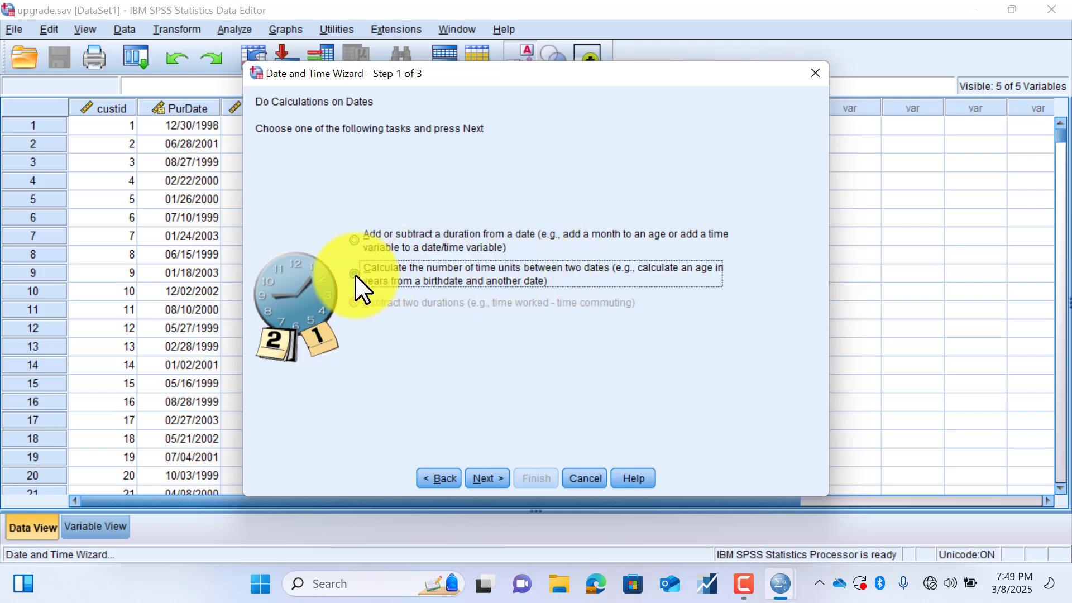
click(481, 478)
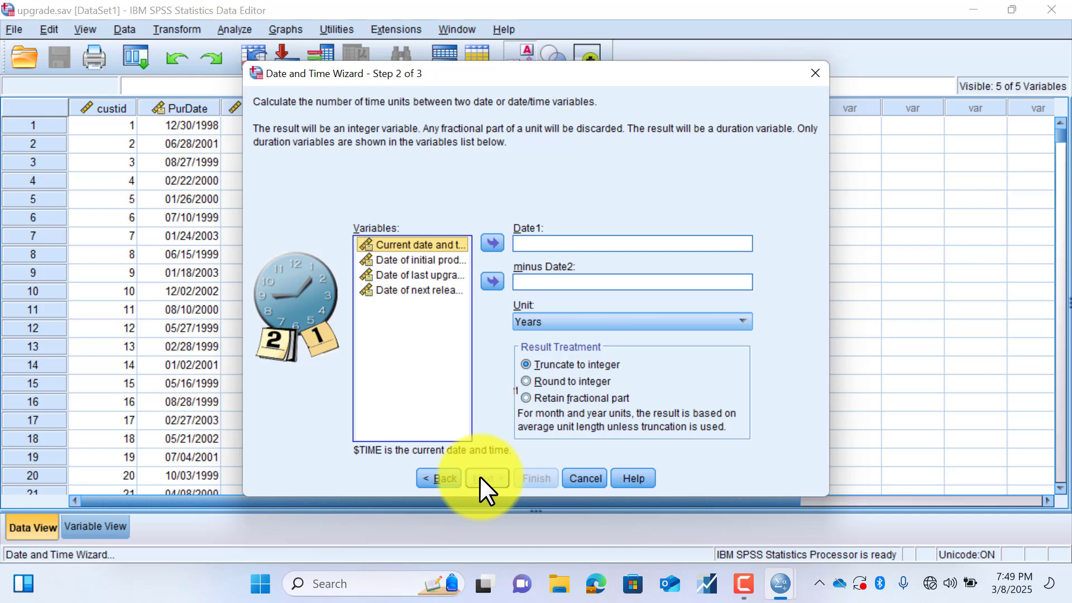
- Set Date1 to Date of next release [NextRel] and the subtracted Date2 to Date of last upgrade [LastUp], and move the wizard off the data columns
click(427, 290)
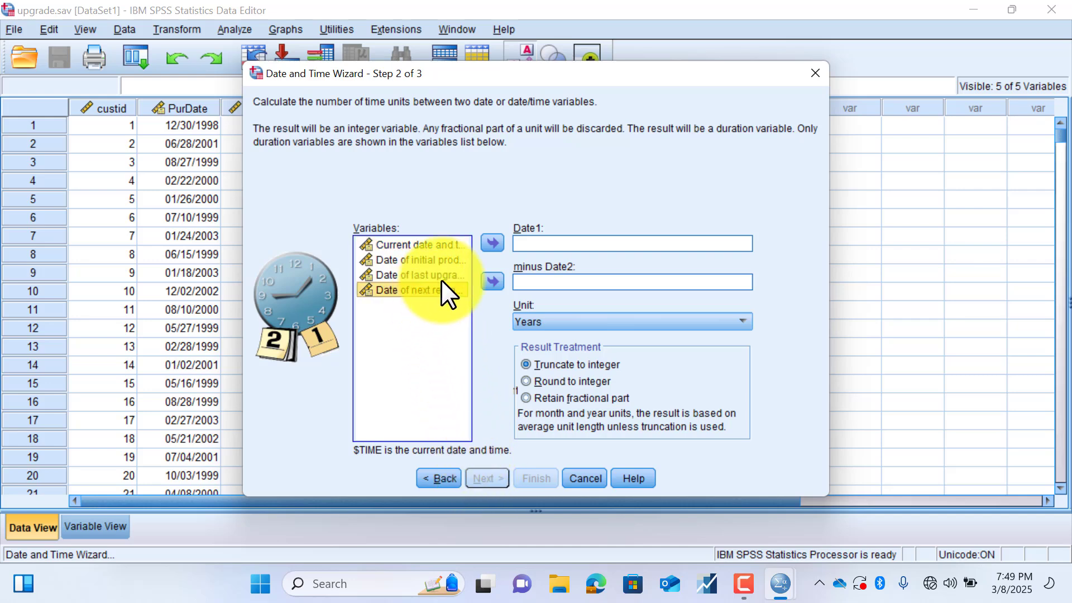
click(490, 241)
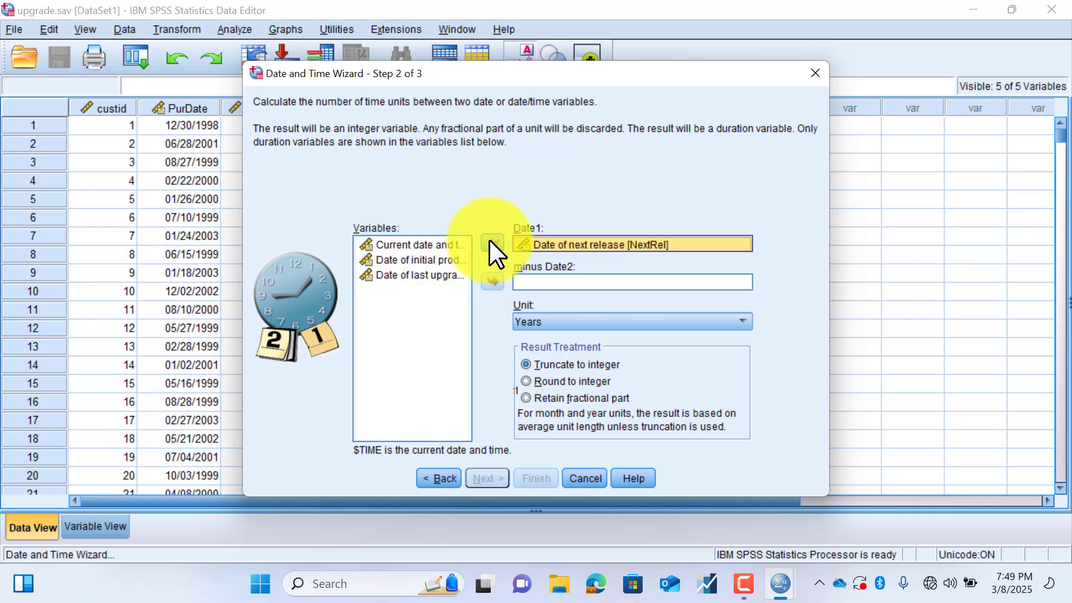
click(427, 274)
click(490, 281)
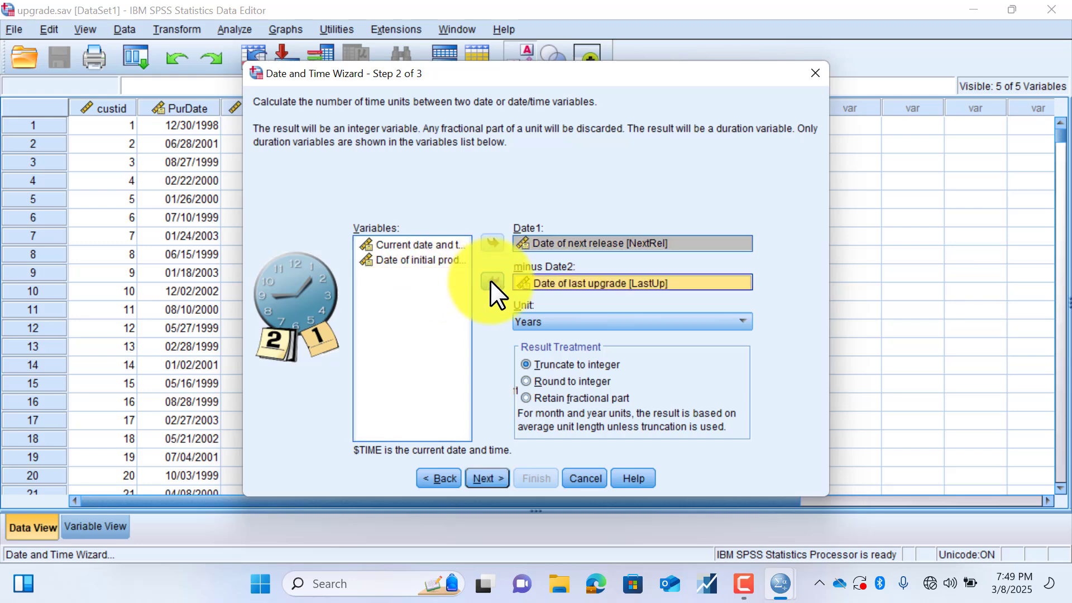
click(548, 283)
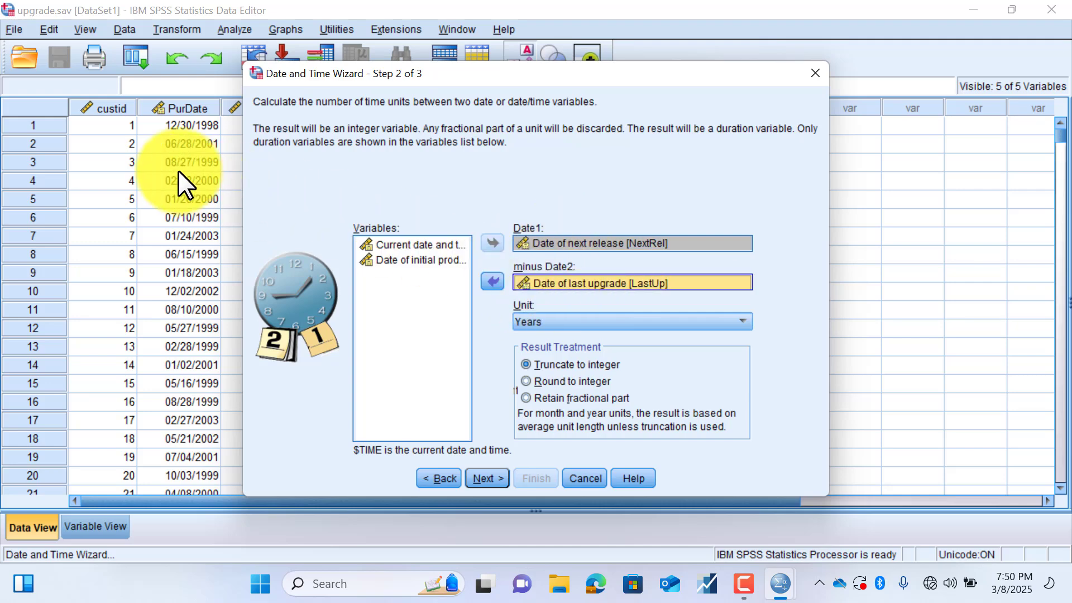
drag(532, 75, 625, 149)
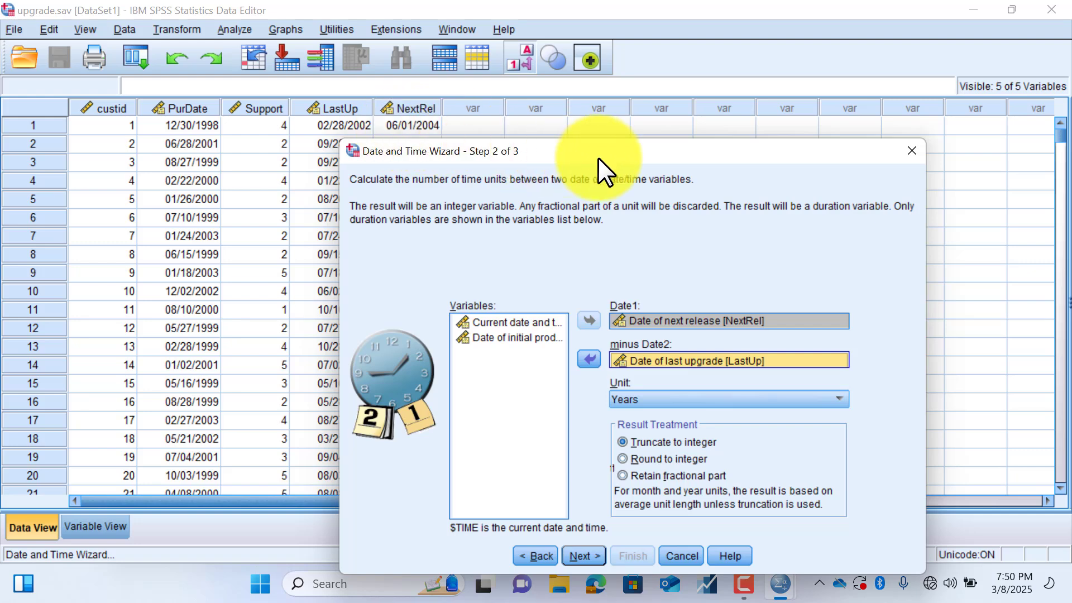
- Use Years as the unit for the NextRel minus LastUp difference, keep truncation to integer, and proceed to naming the result
drag(598, 158, 589, 146)
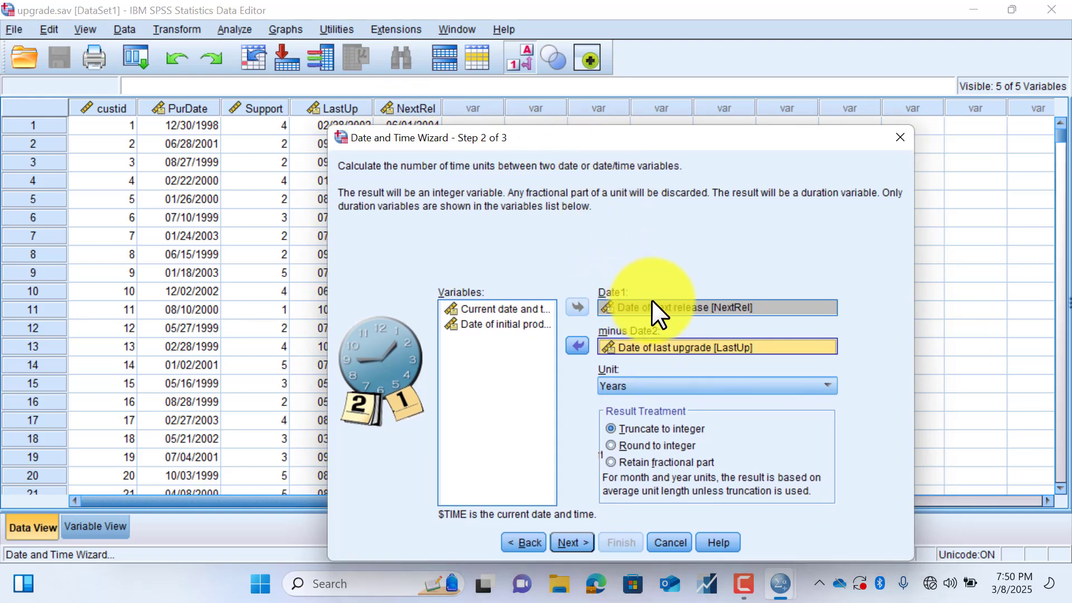
drag(660, 135, 658, 64)
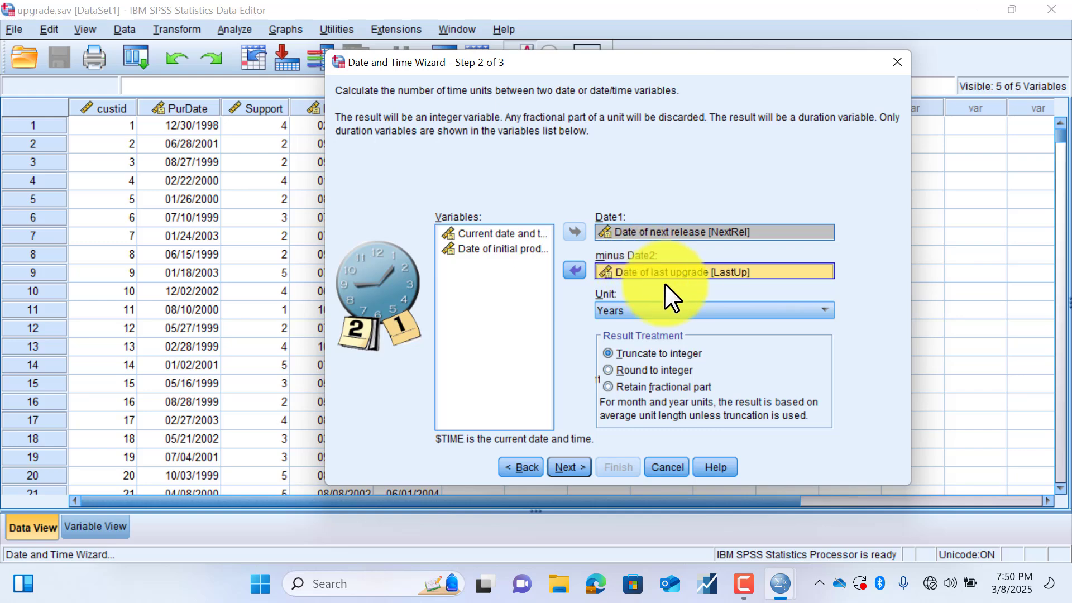
click(698, 307)
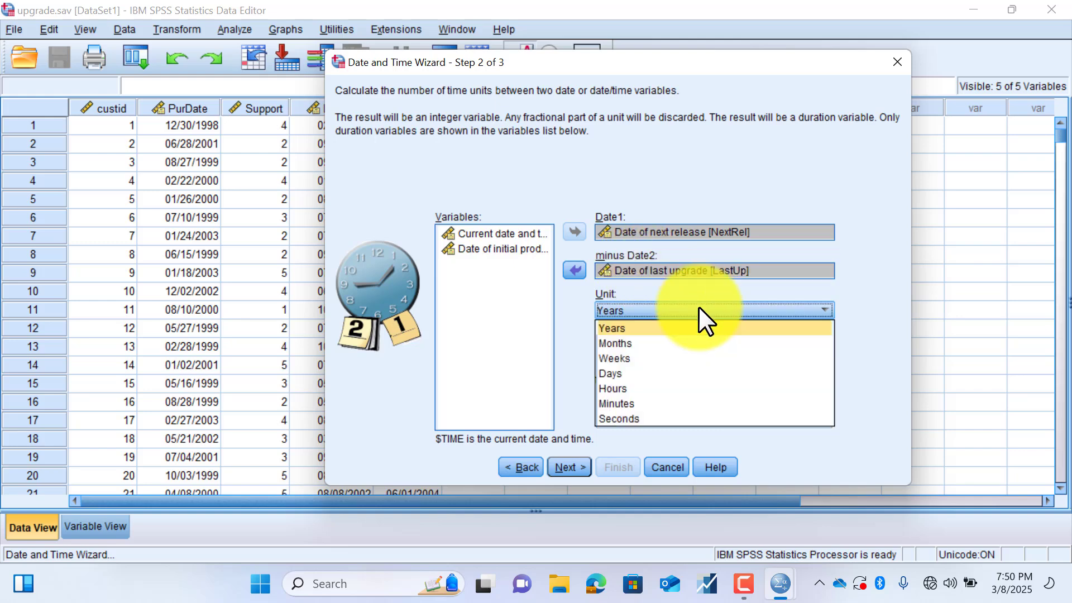
click(628, 330)
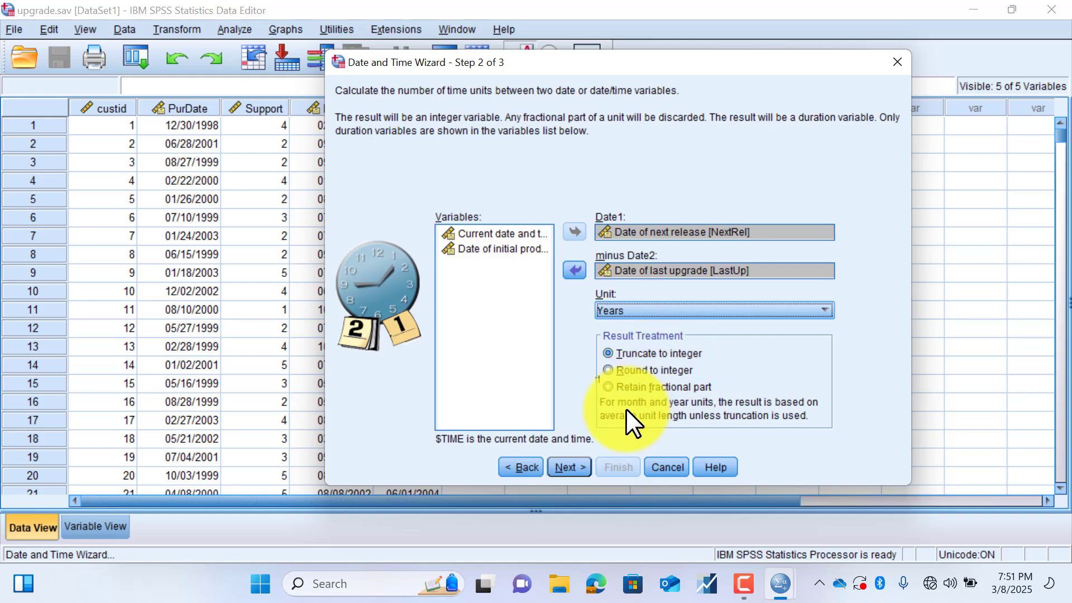
click(570, 468)
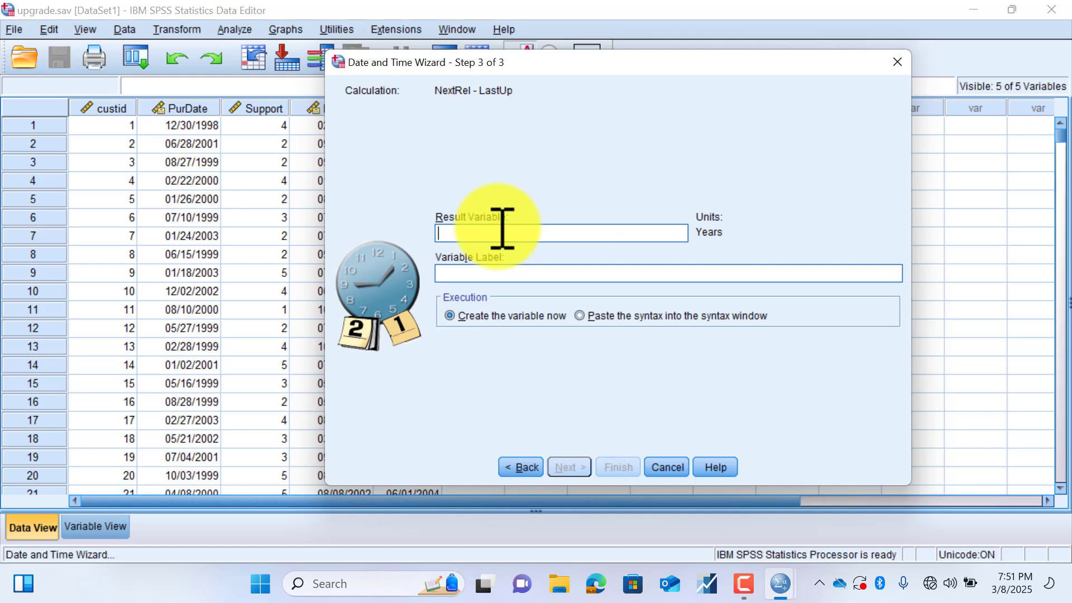
- Name the result variable YearLastUp and create it immediately without a label
text(Year)
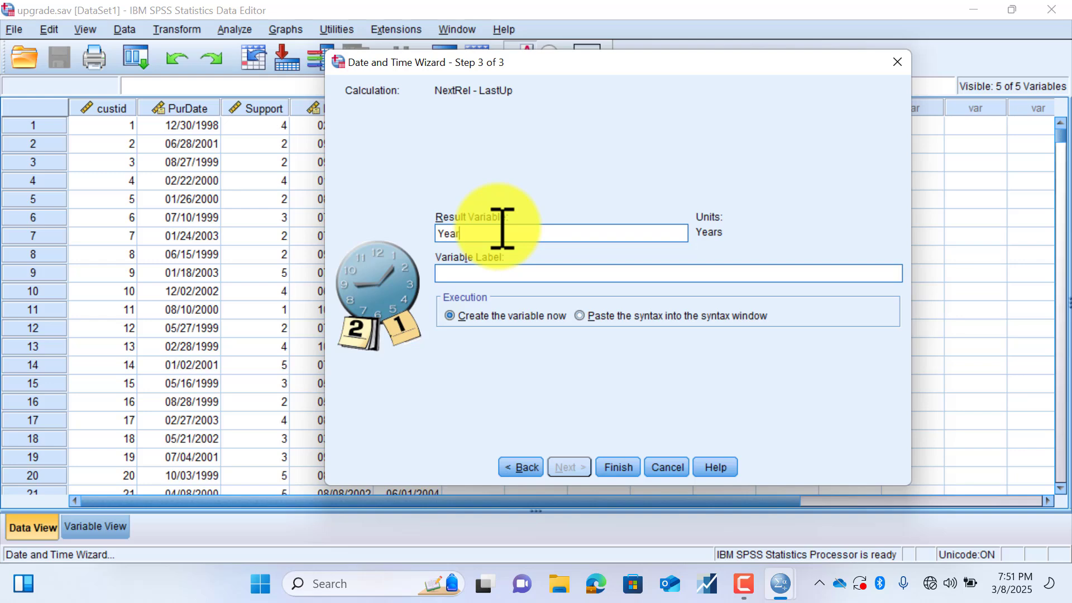
text(LastUp)
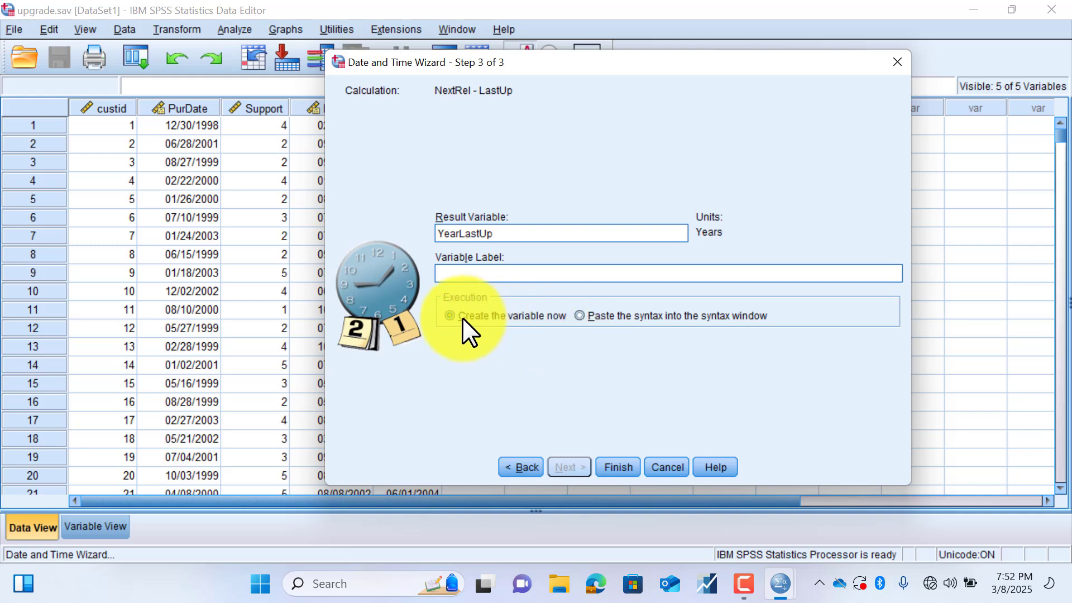
click(622, 467)
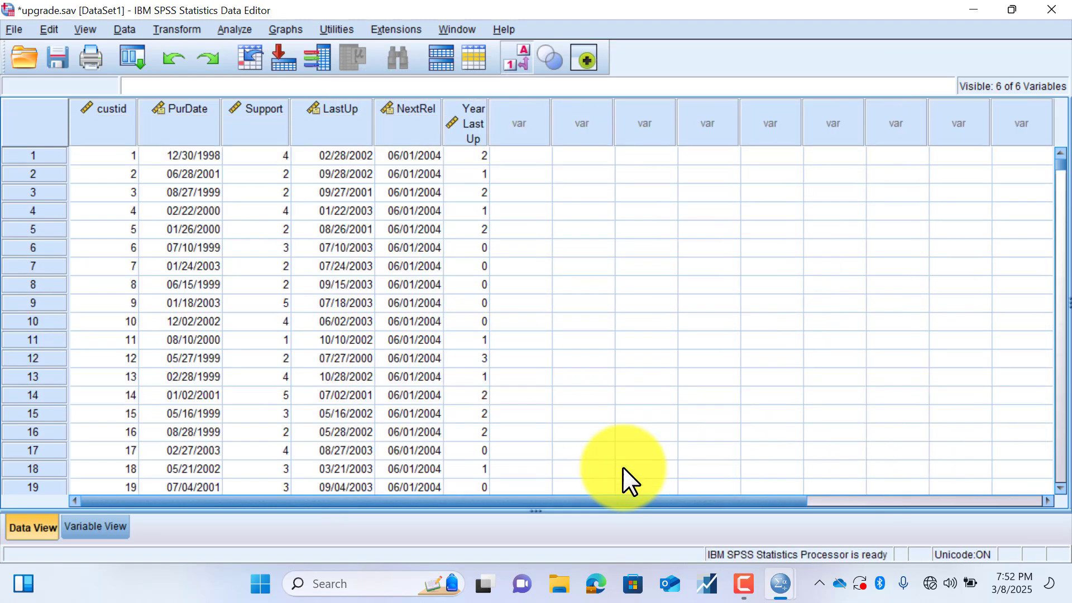
- Widen the YearLastUp column so its name fits on one line, and review its values down the data grid
click(506, 118)
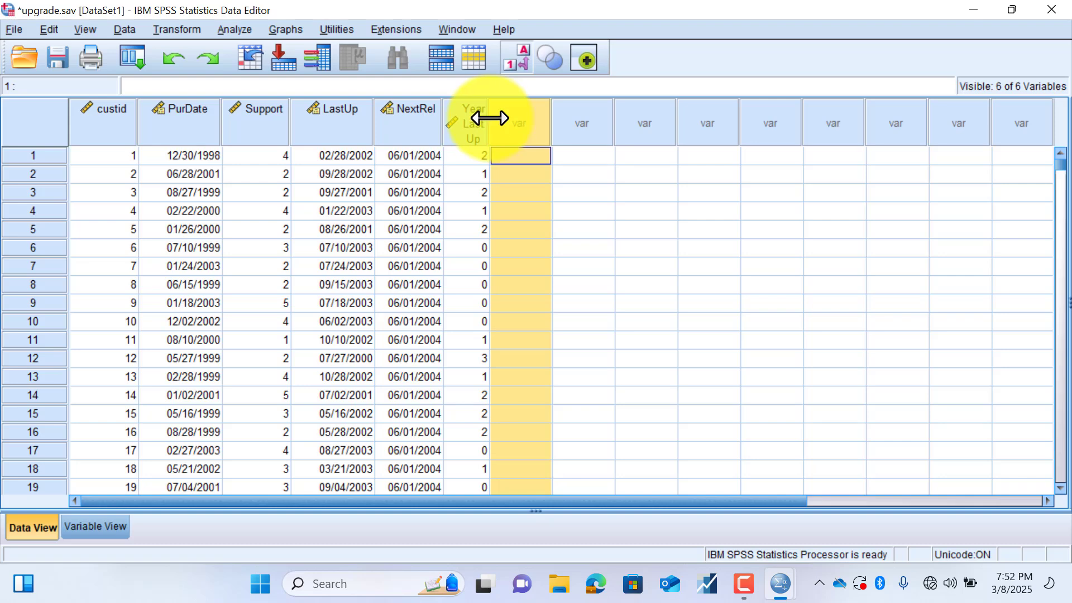
drag(489, 118, 528, 118)
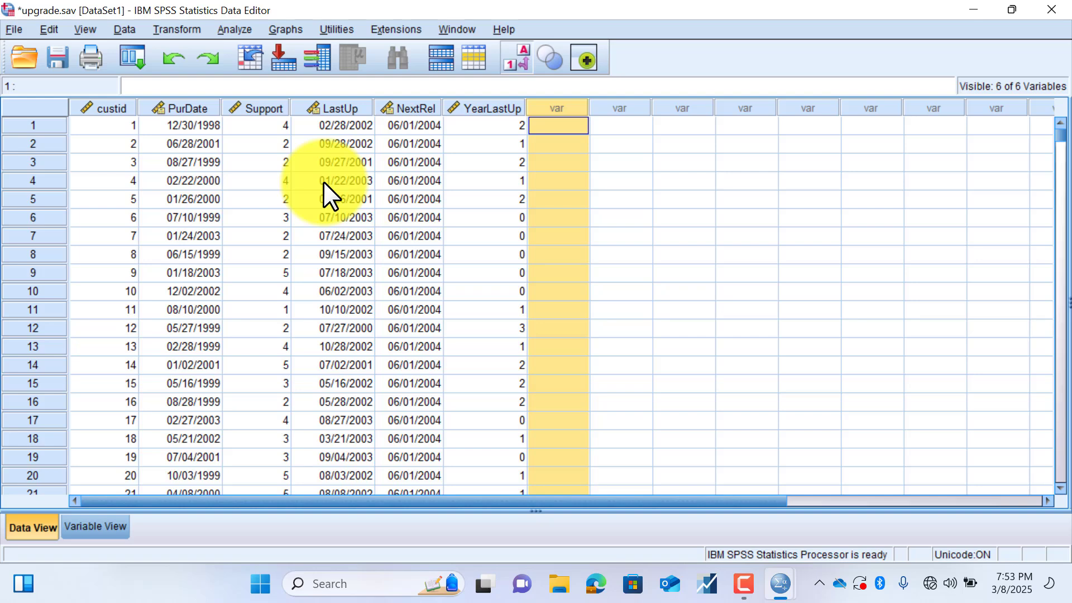
scroll(441, 261, down, 5)
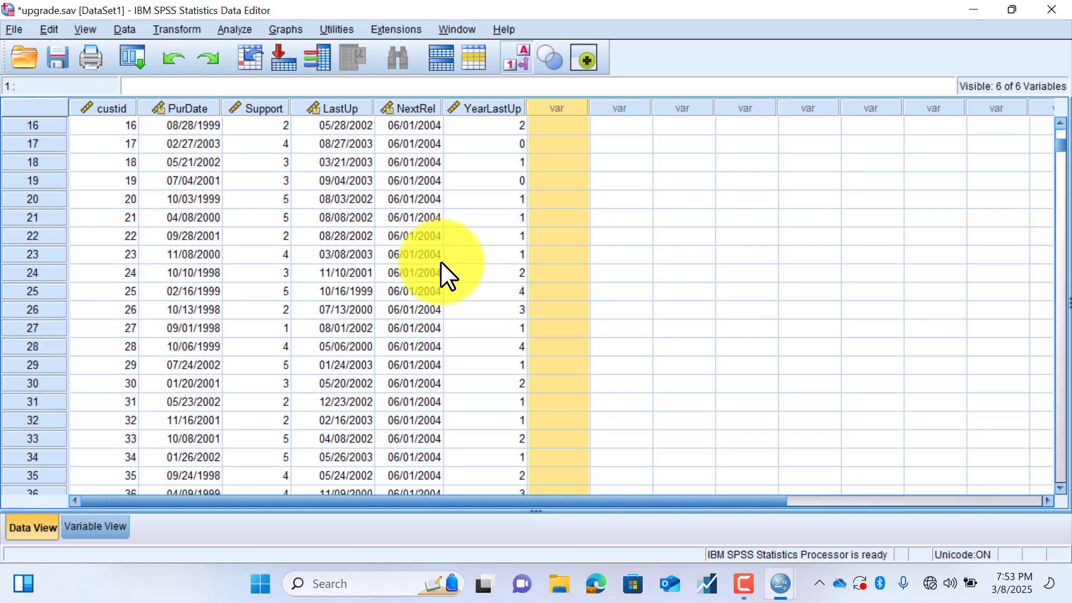
scroll(441, 262, up, 5)
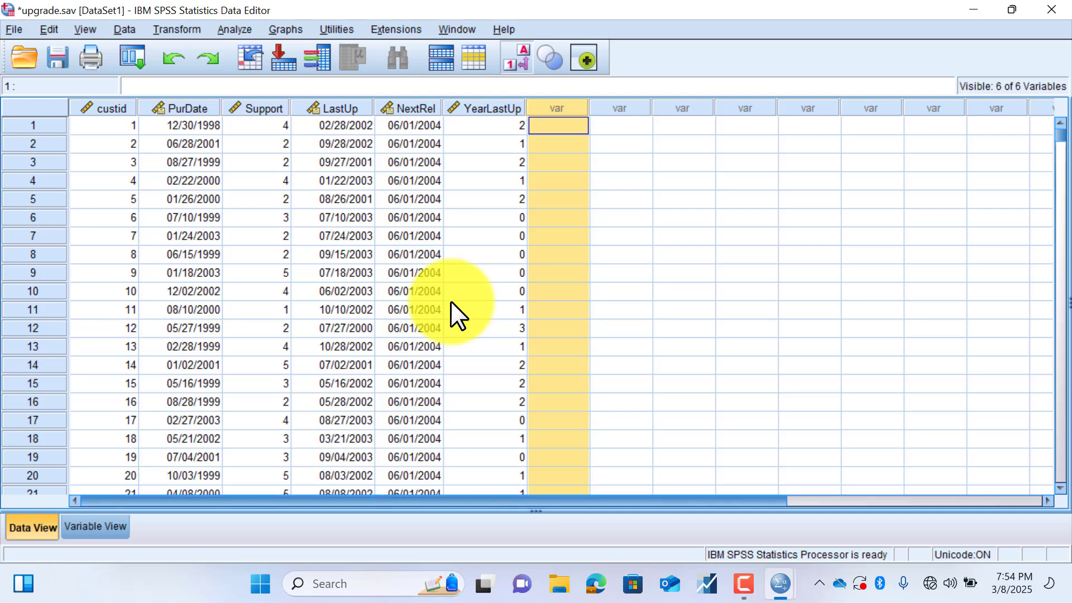
- Examine the YearLastUp computation syntax in the output log and return to the data
click(780, 584)
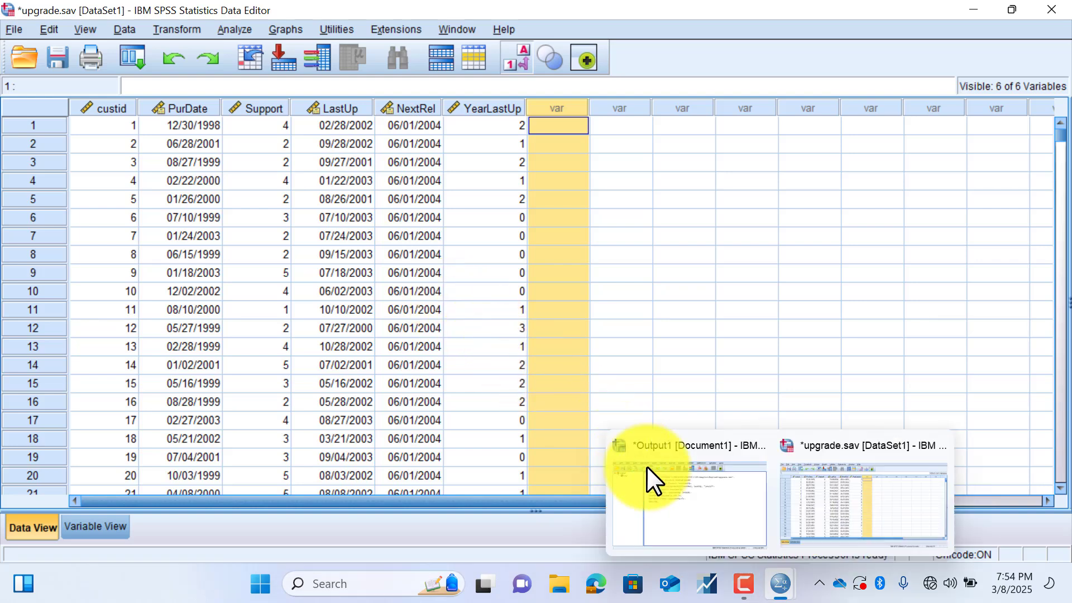
click(702, 513)
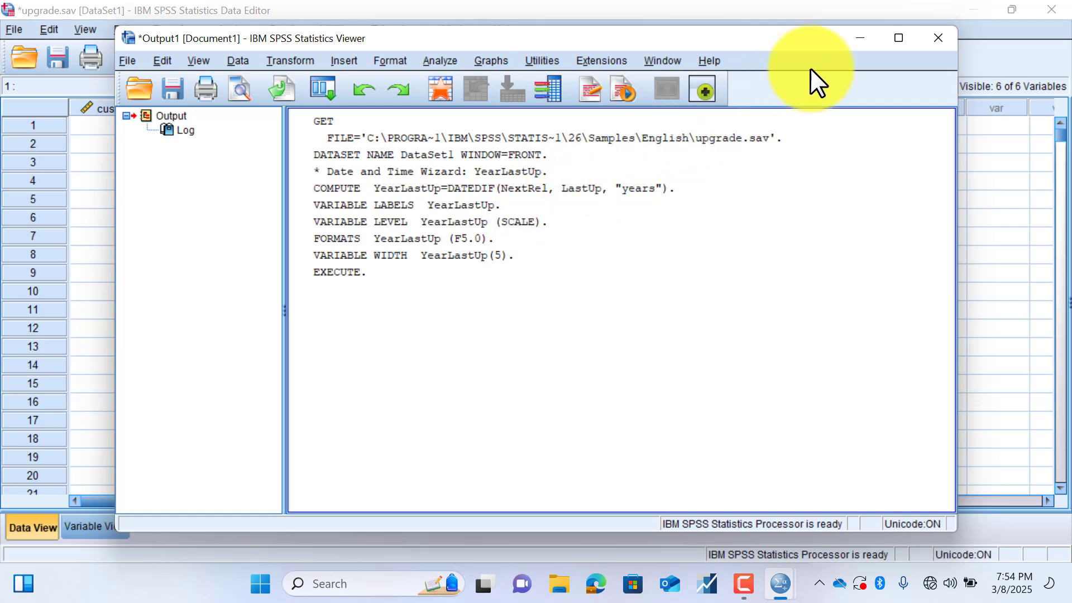
click(862, 39)
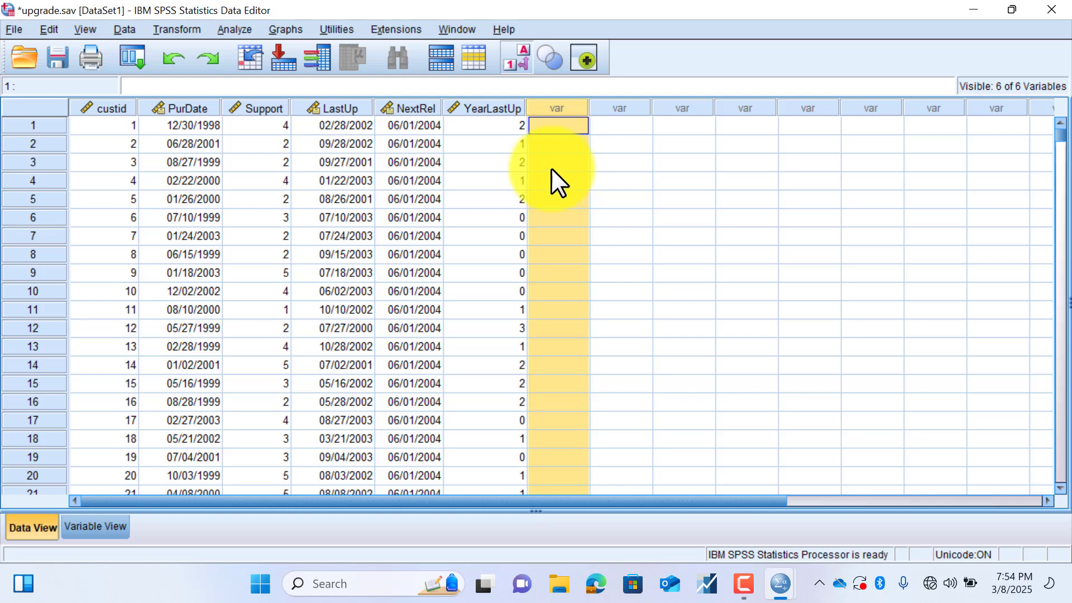
- Start a Date and Time Wizard calculation that adds or subtracts a duration from a date
click(189, 31)
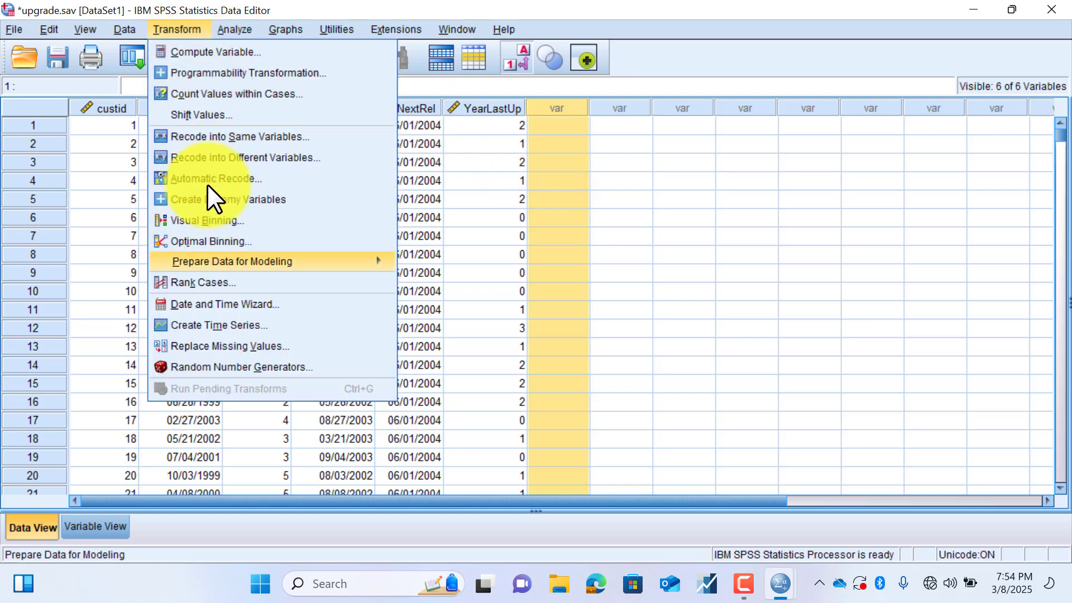
click(222, 304)
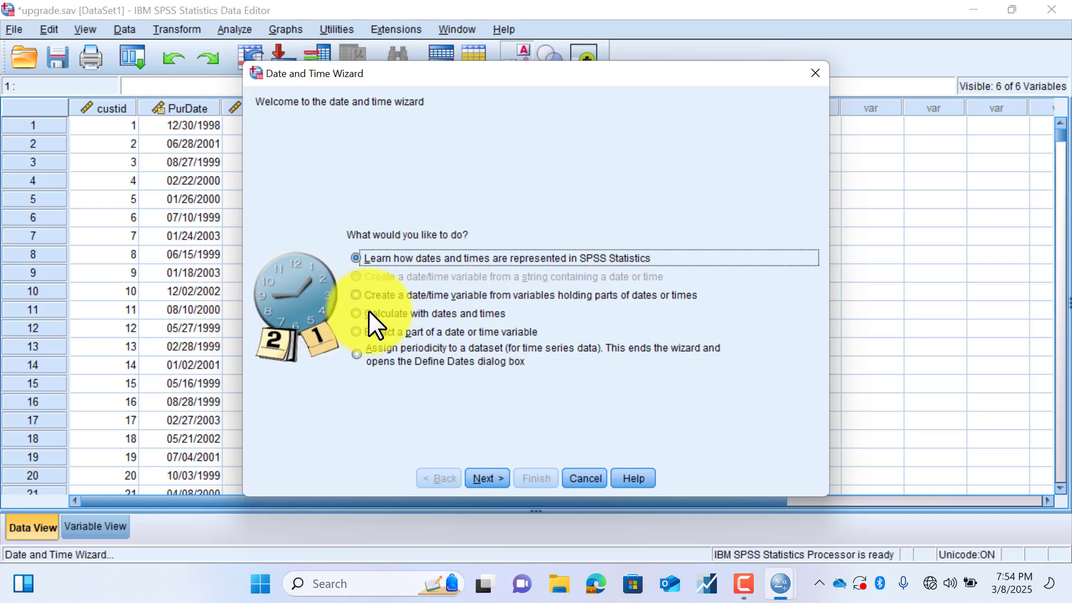
click(412, 314)
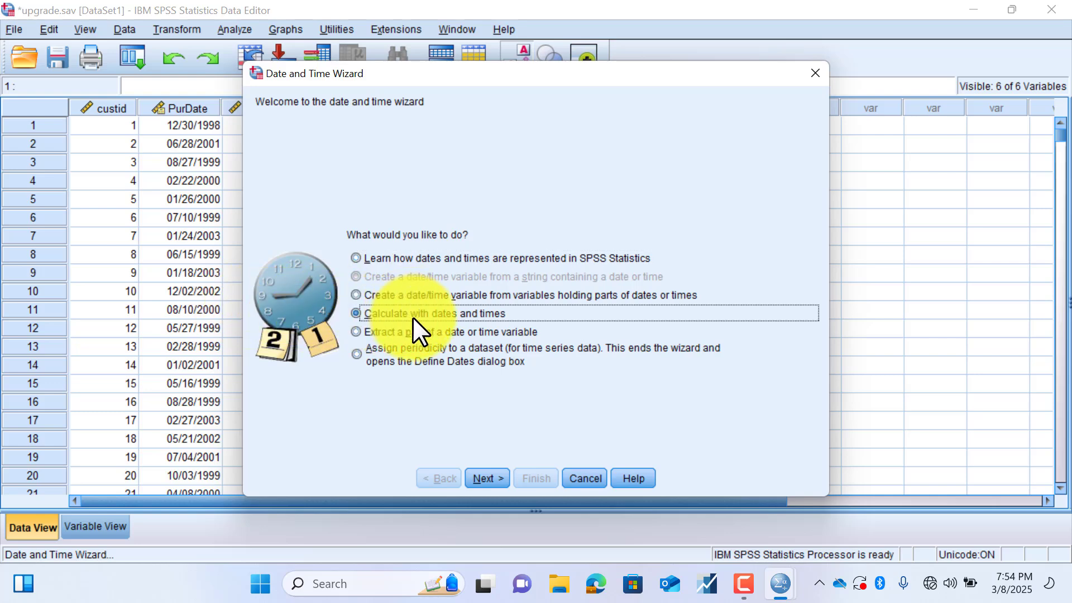
click(485, 476)
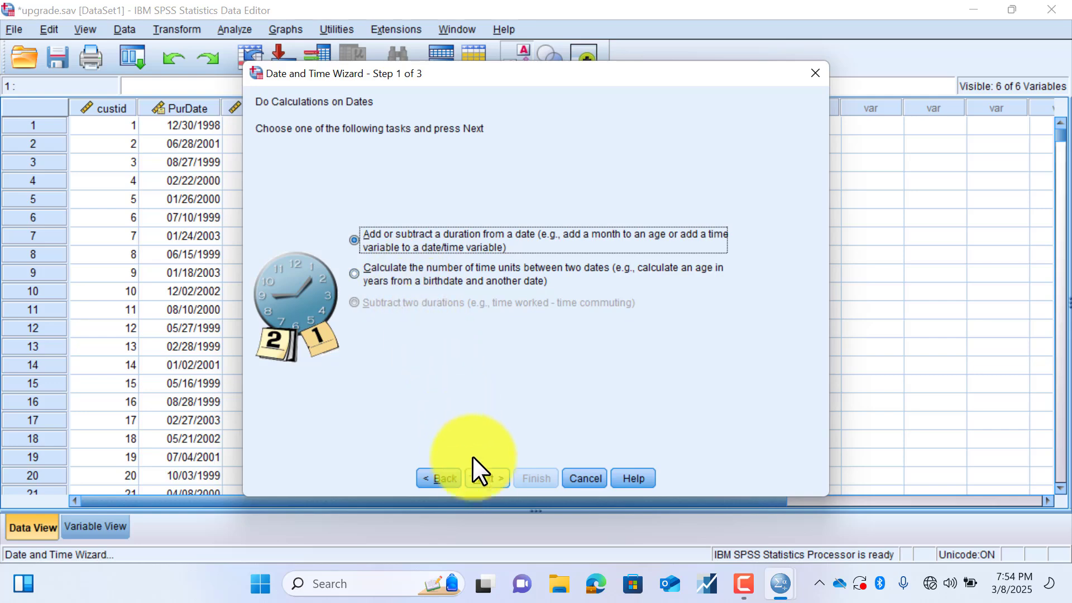
click(481, 478)
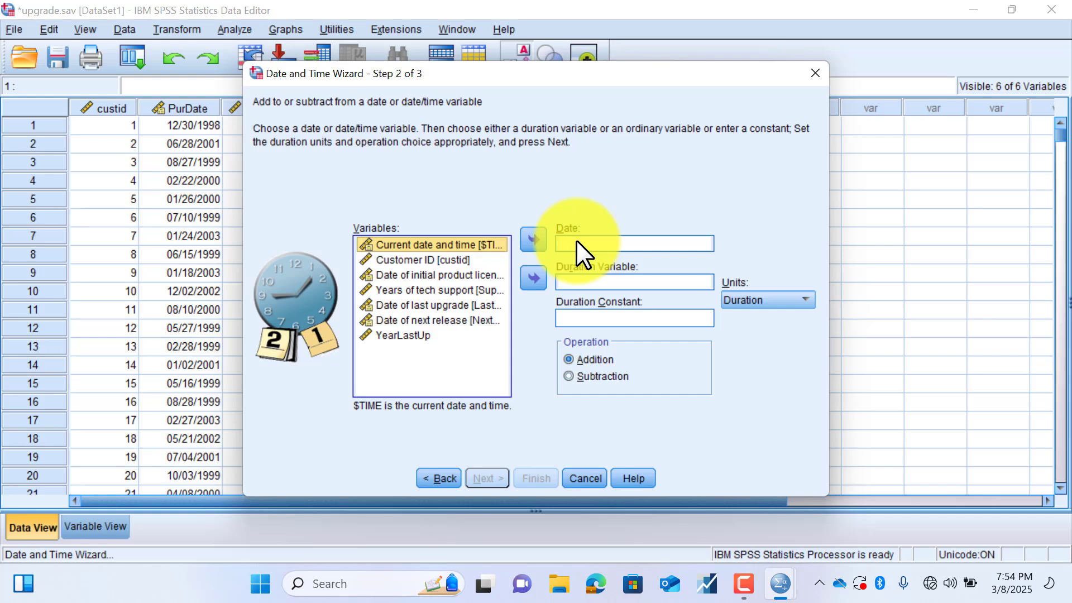
- Set the date to Date of initial product license and add Years of tech support [Support] as the duration variable, with units in Years
click(411, 273)
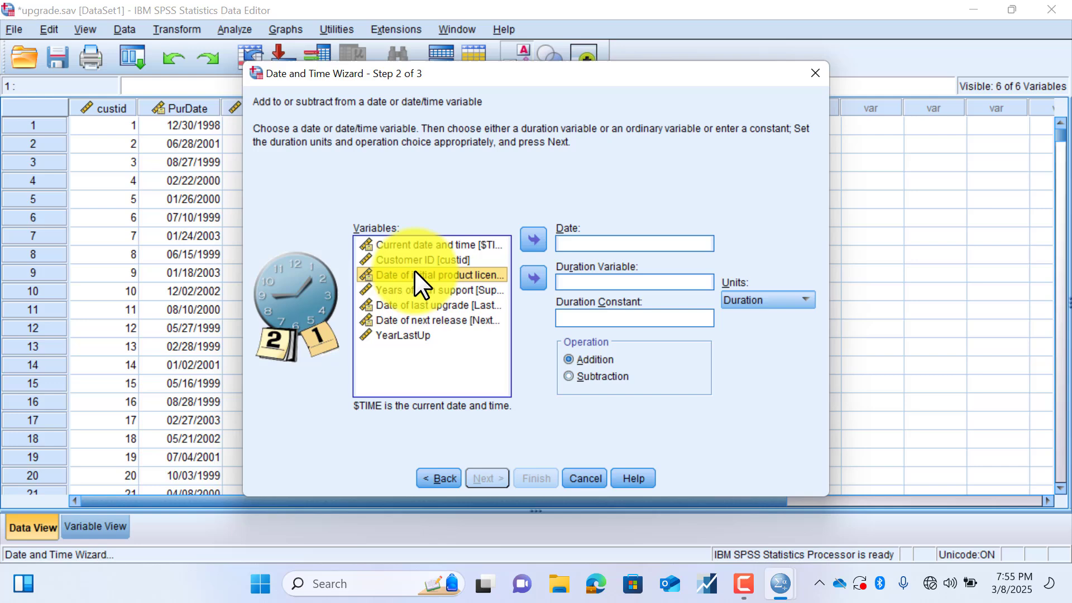
click(533, 239)
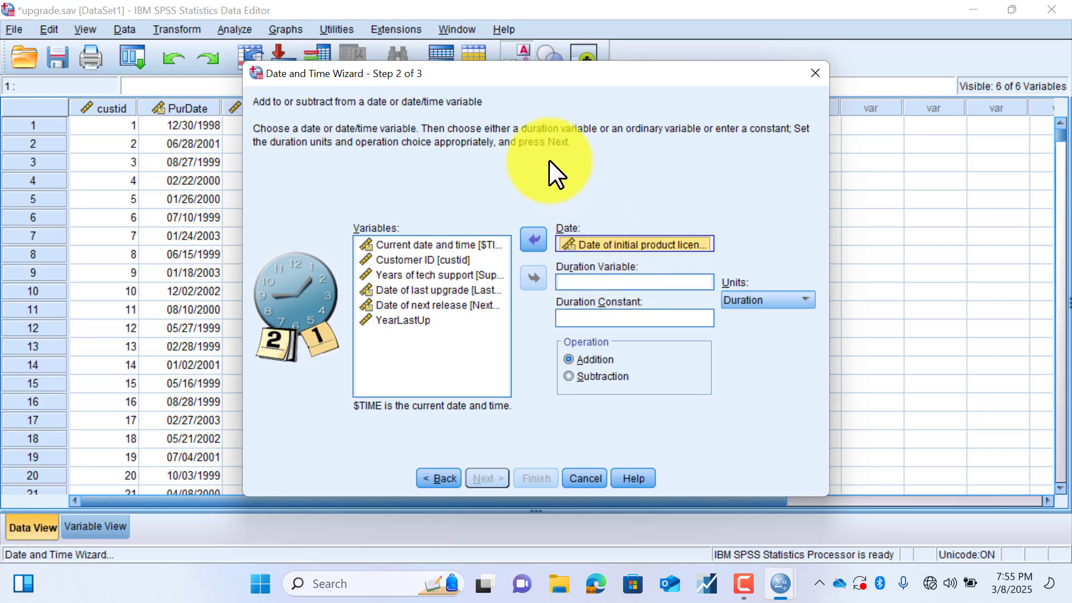
drag(497, 75, 660, 103)
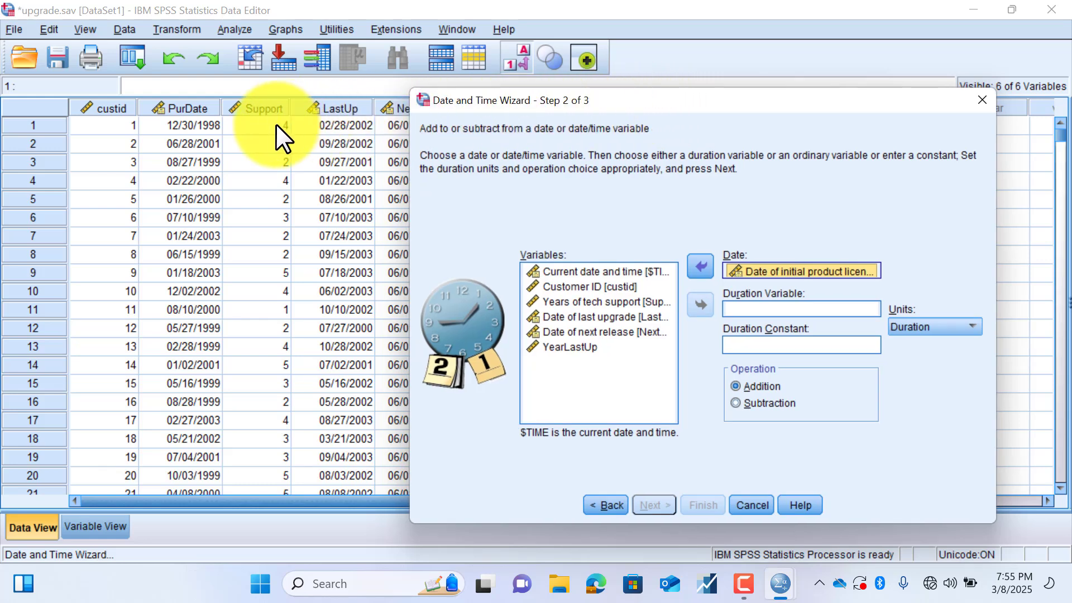
drag(660, 106, 501, 97)
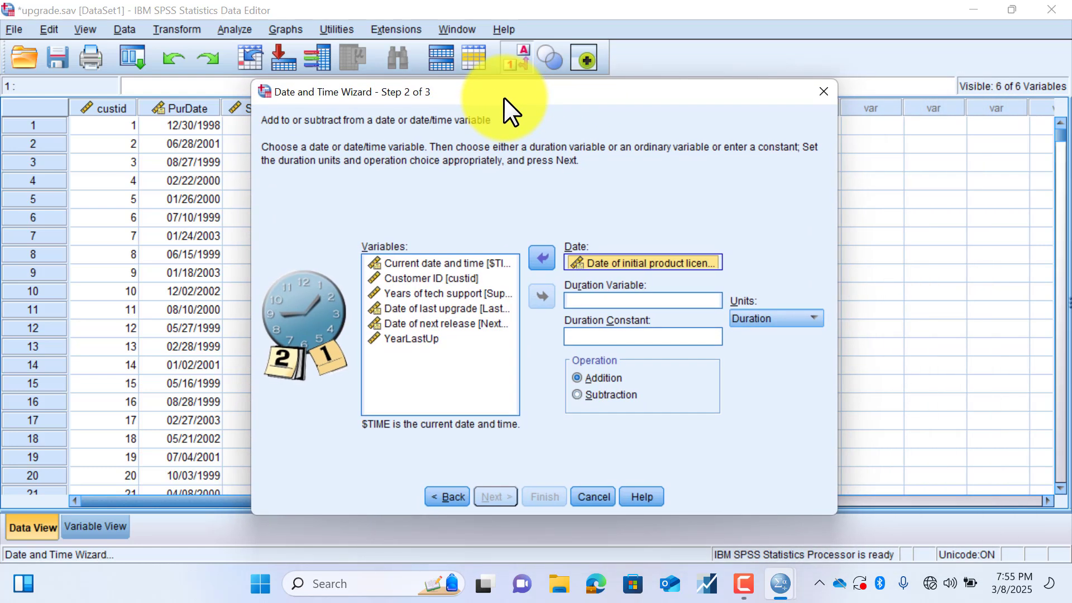
click(411, 293)
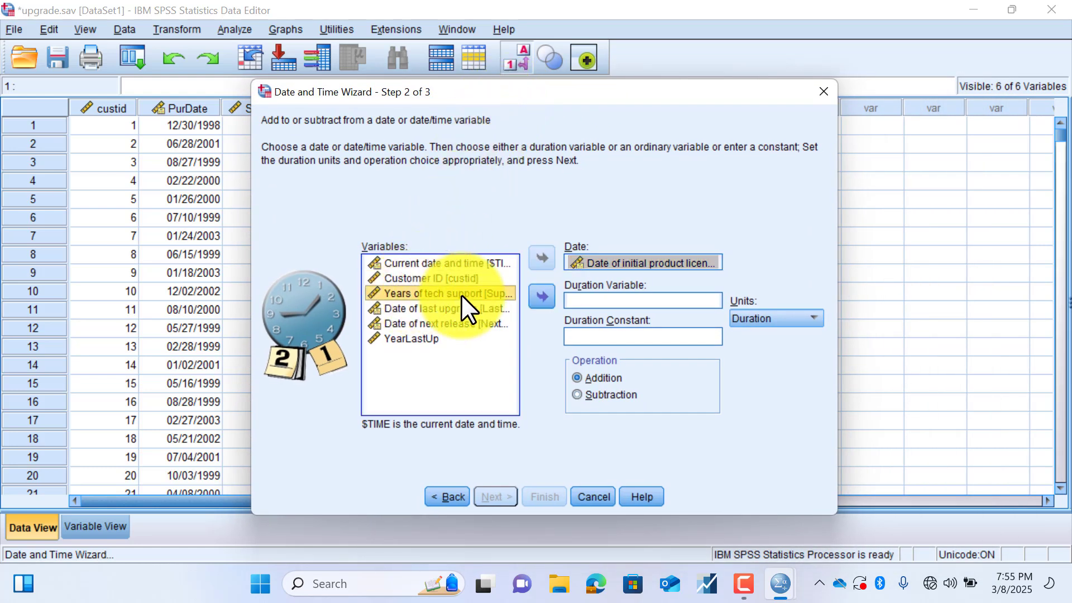
click(539, 299)
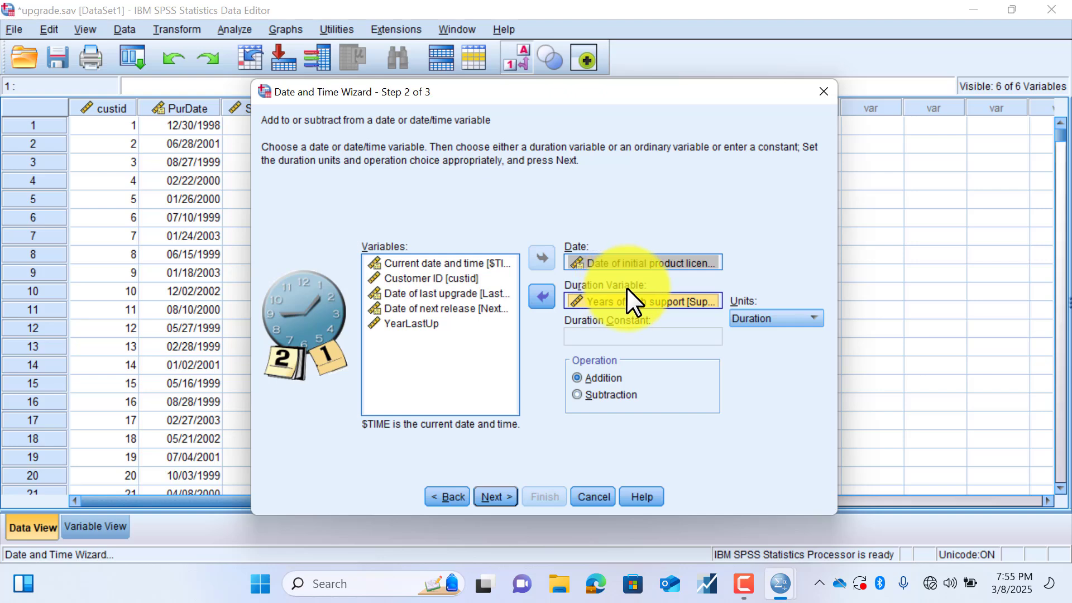
click(775, 318)
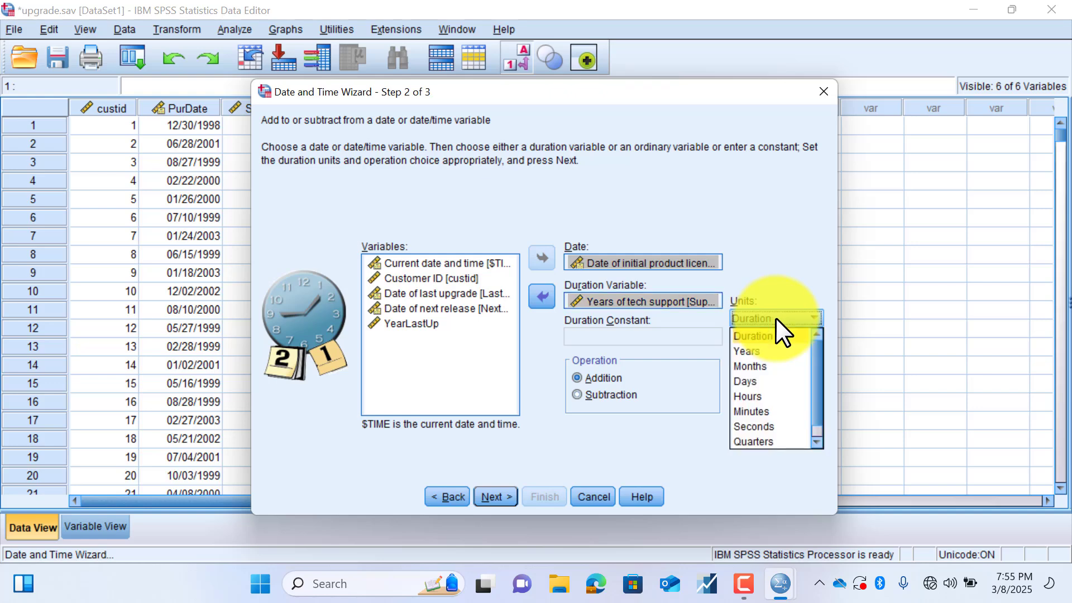
click(765, 353)
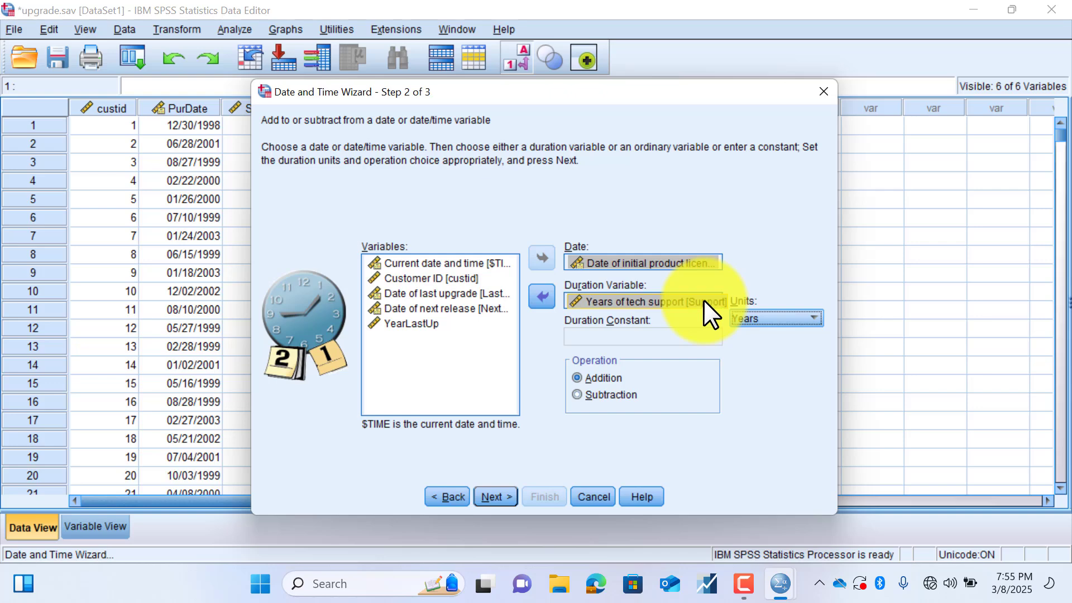
click(492, 497)
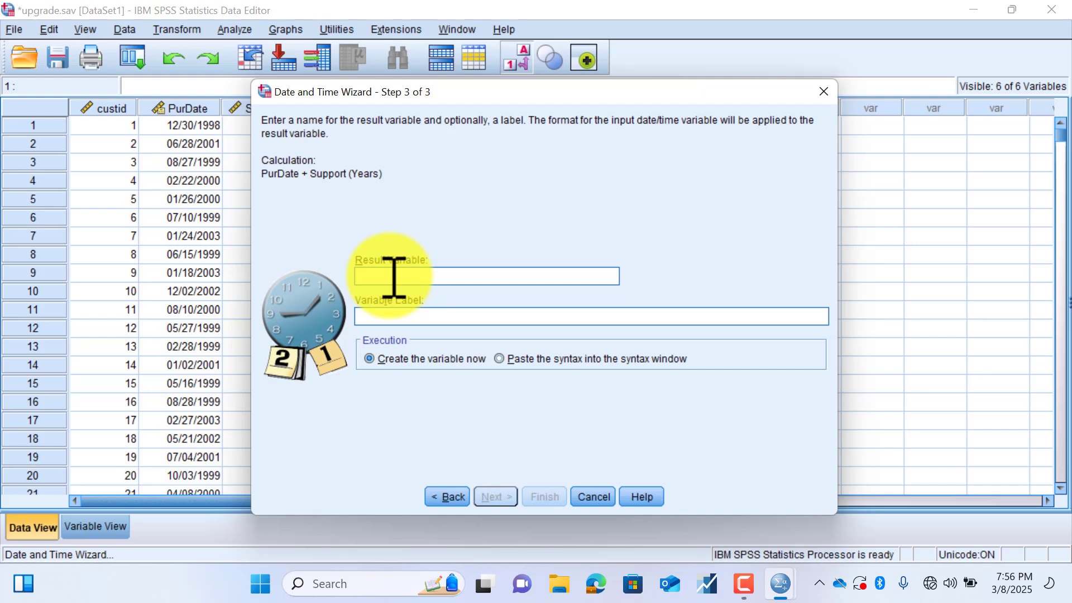
- Name the result variable SupEndDate, label it Support End Date, and create it immediately
text(S)
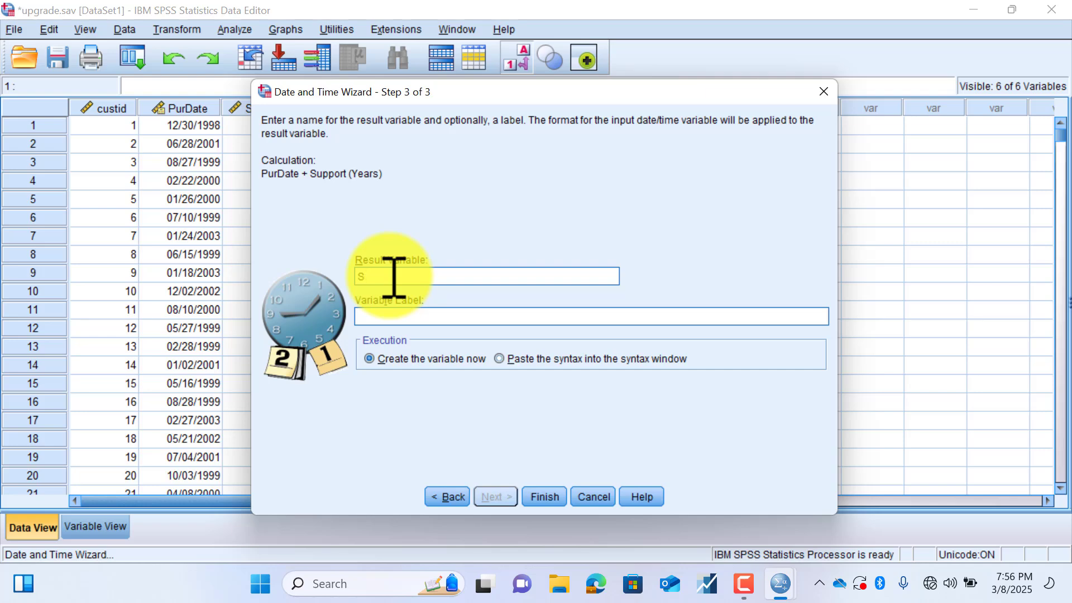
text(upEndDate)
click(452, 316)
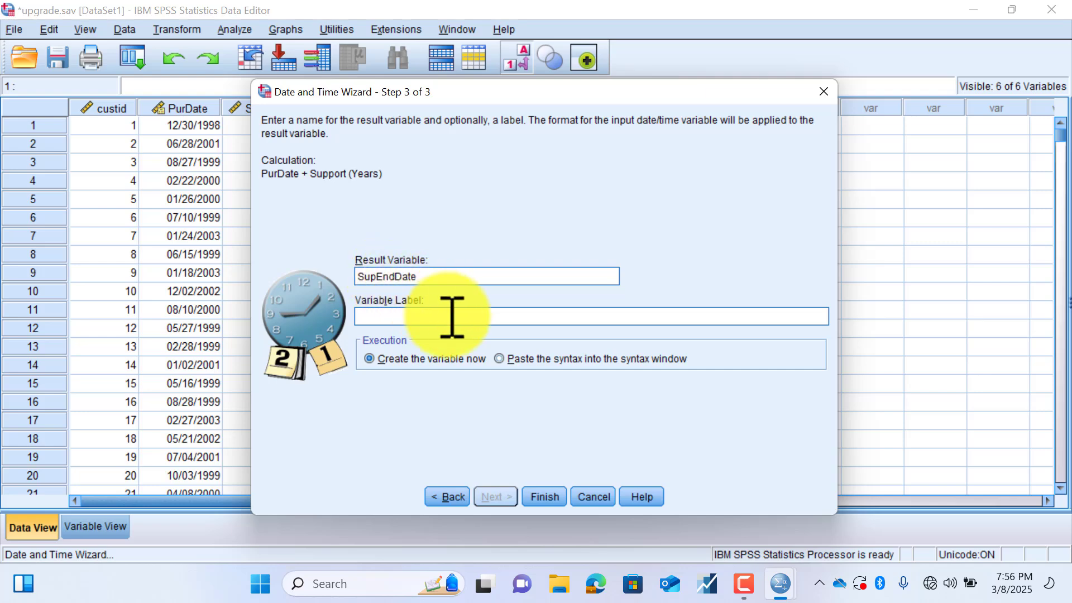
text(Support End Date)
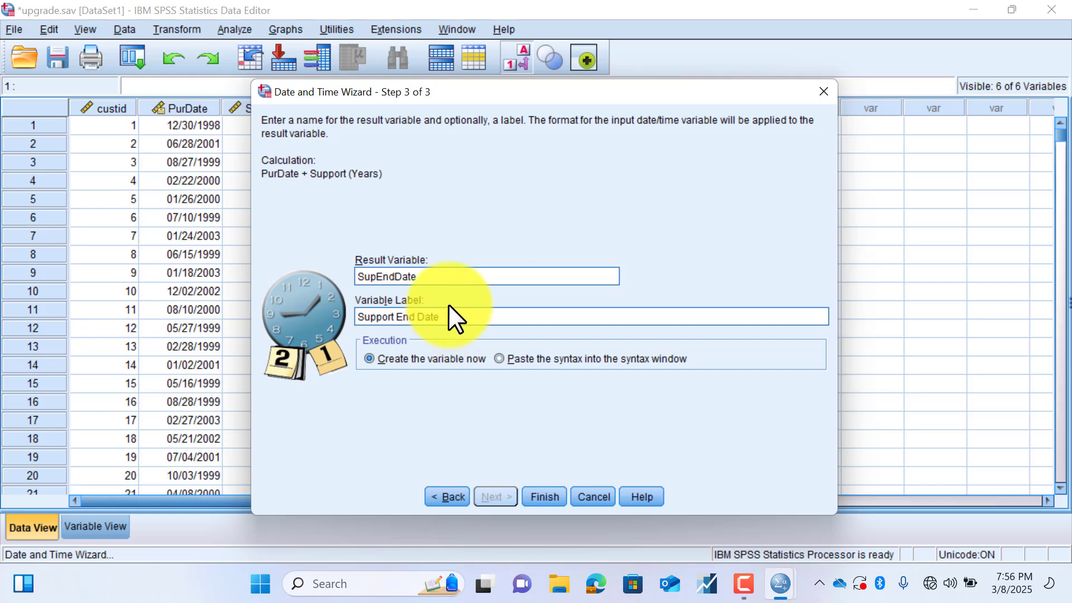
drag(488, 91, 576, 164)
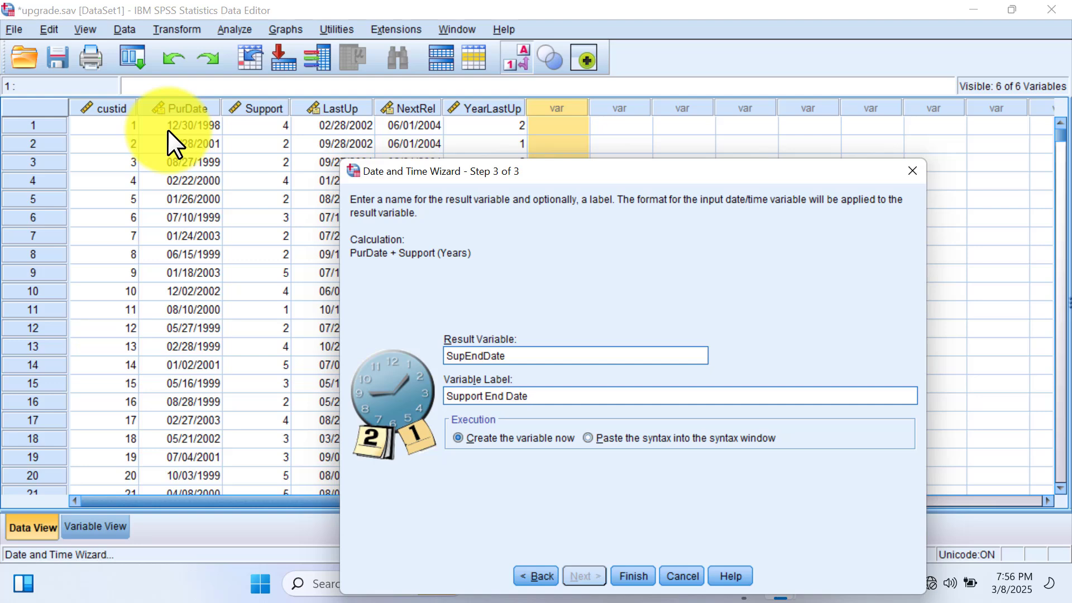
drag(552, 173, 539, 79)
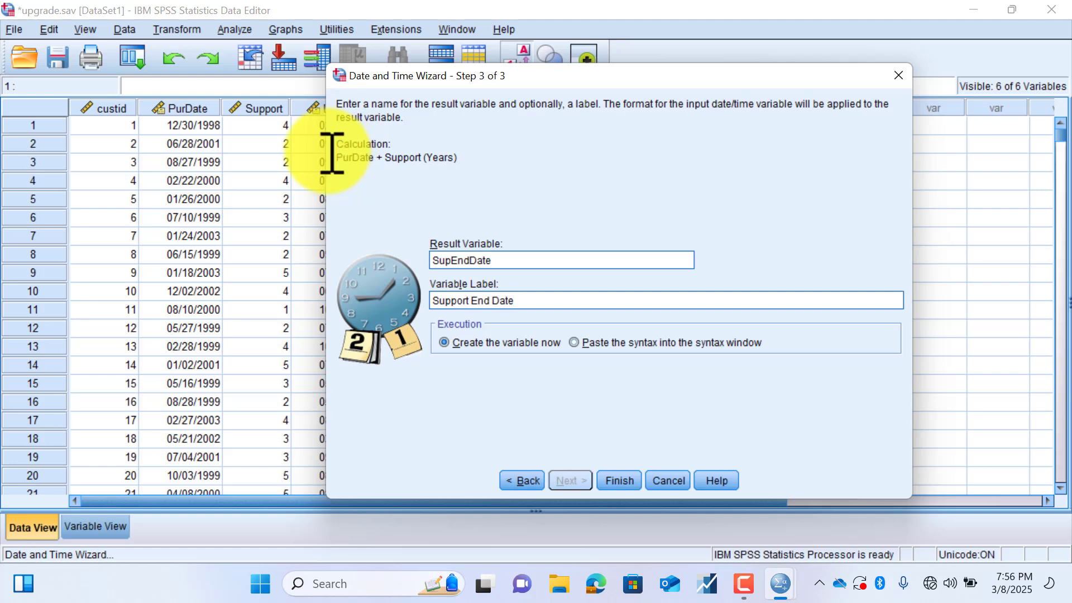
click(616, 480)
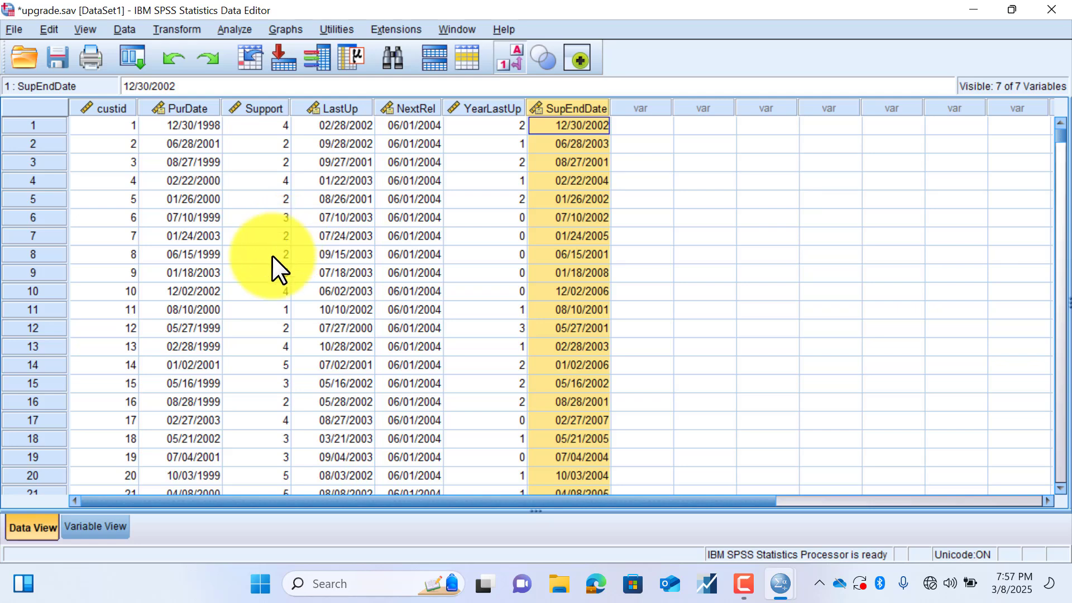
- Check the variable type and date format of SupEndDate in the variable definitions, and return to the data grid
click(97, 525)
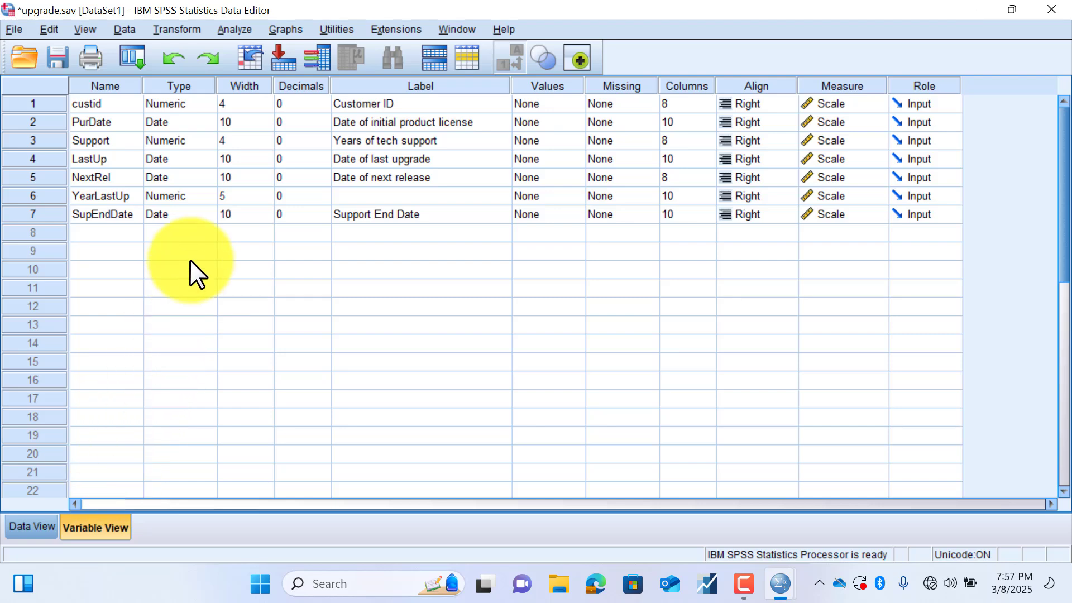
double_click(205, 216)
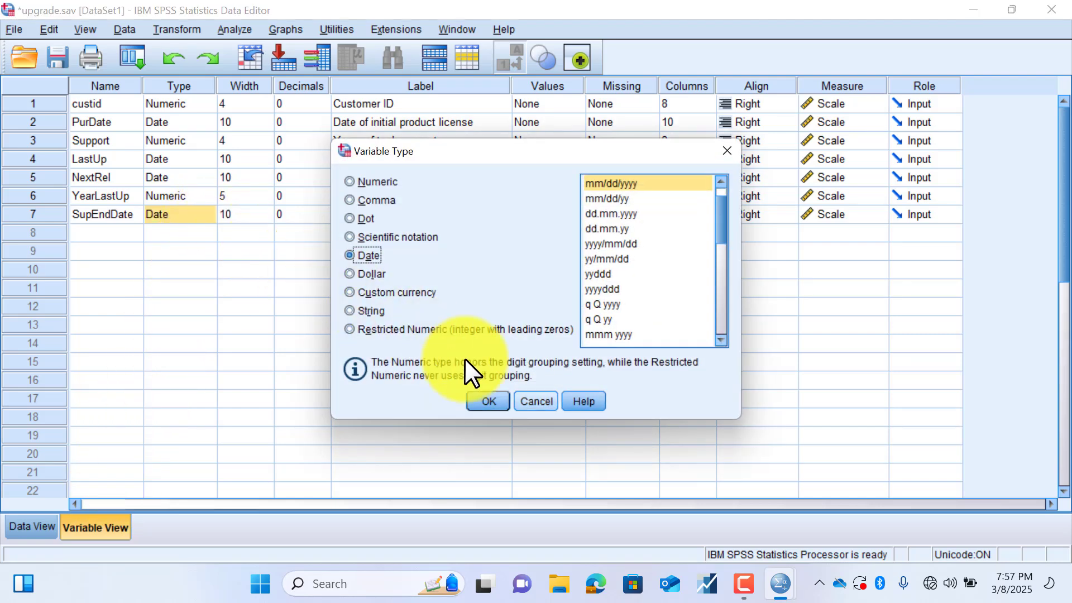
click(494, 406)
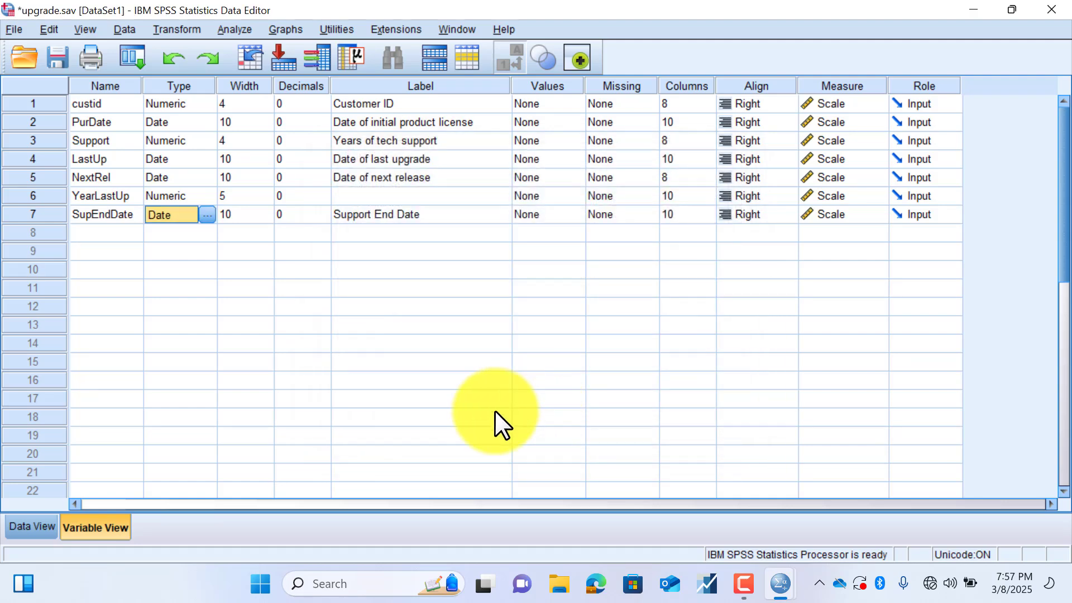
click(33, 527)
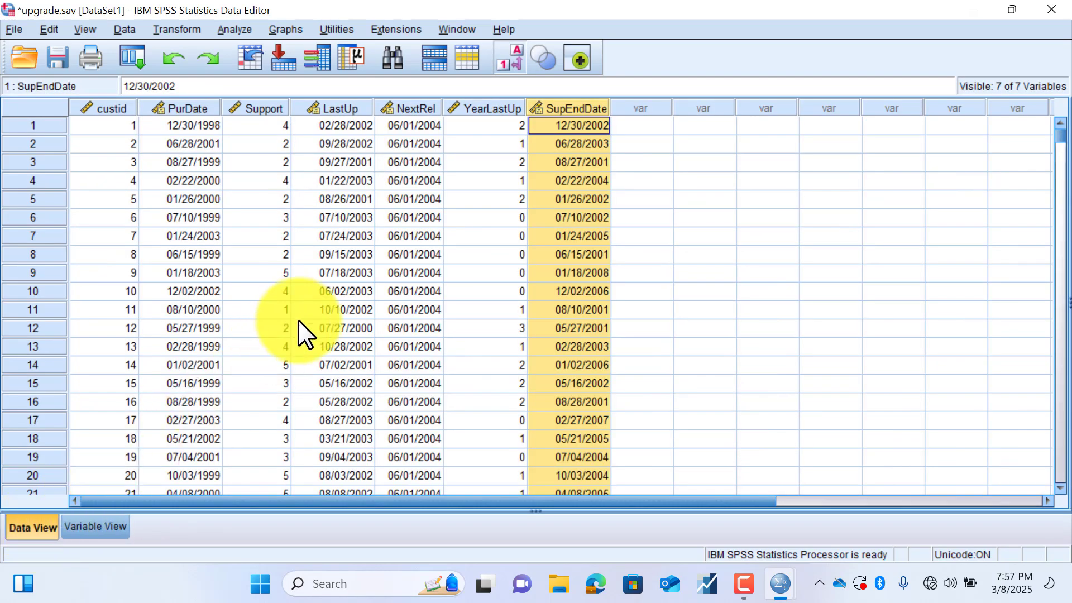